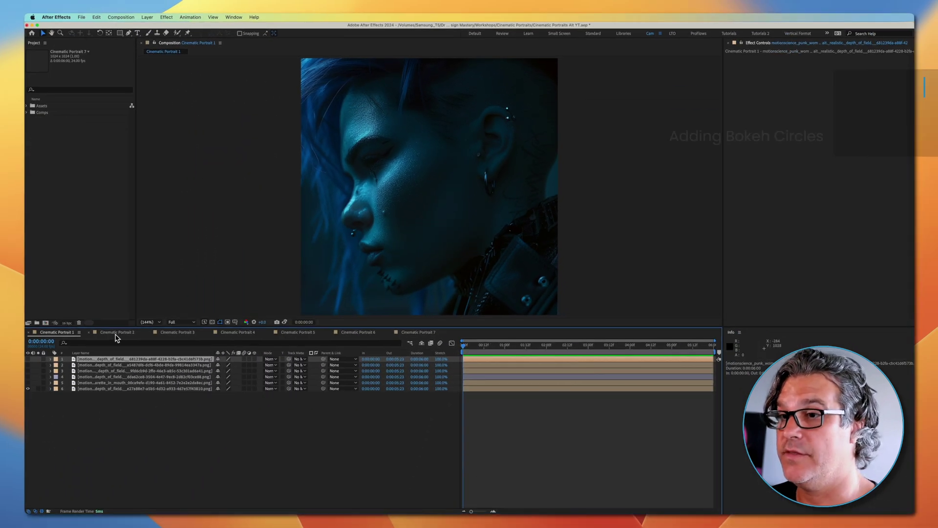
Switch to the Cinematic Portrait 2 composition
left_click(118, 332)
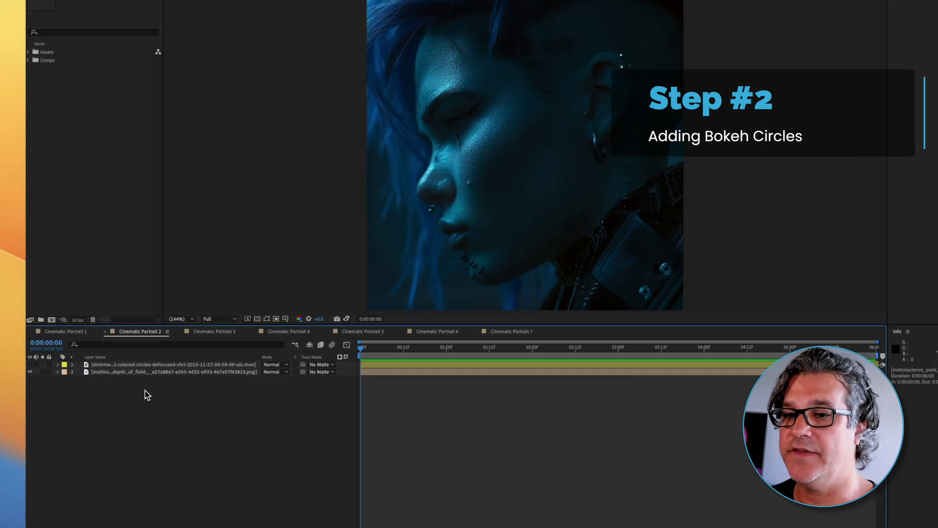
Turn on the bokeh circles layer and raise its opacity to 100%
left_click(114, 366)
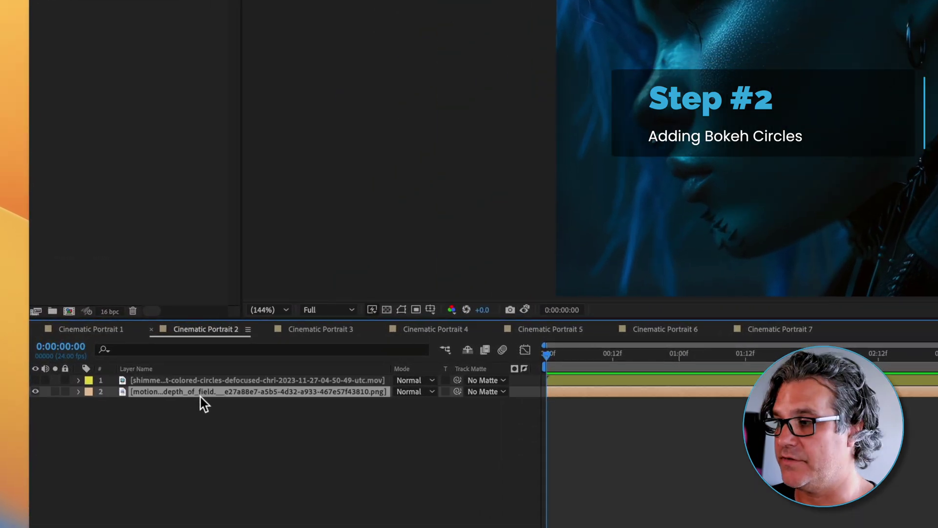
left_click(183, 380)
left_click(36, 380)
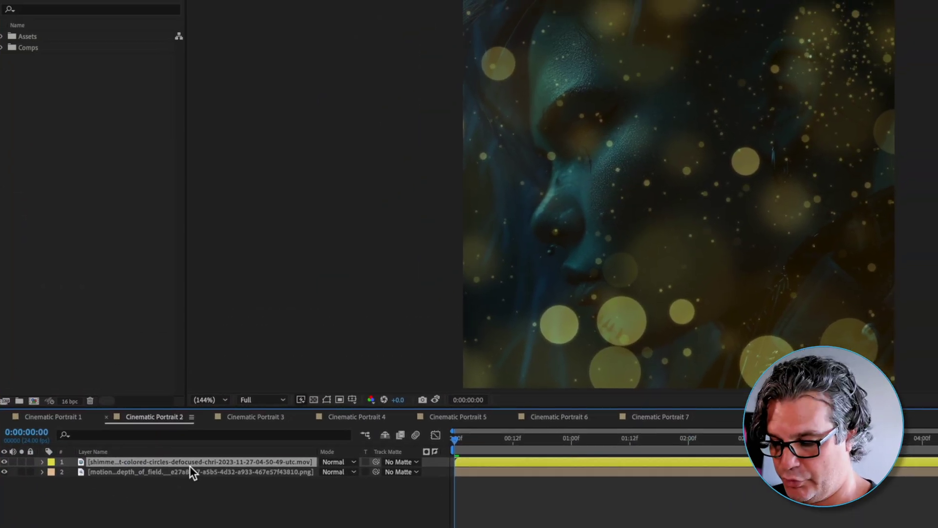
key("t")
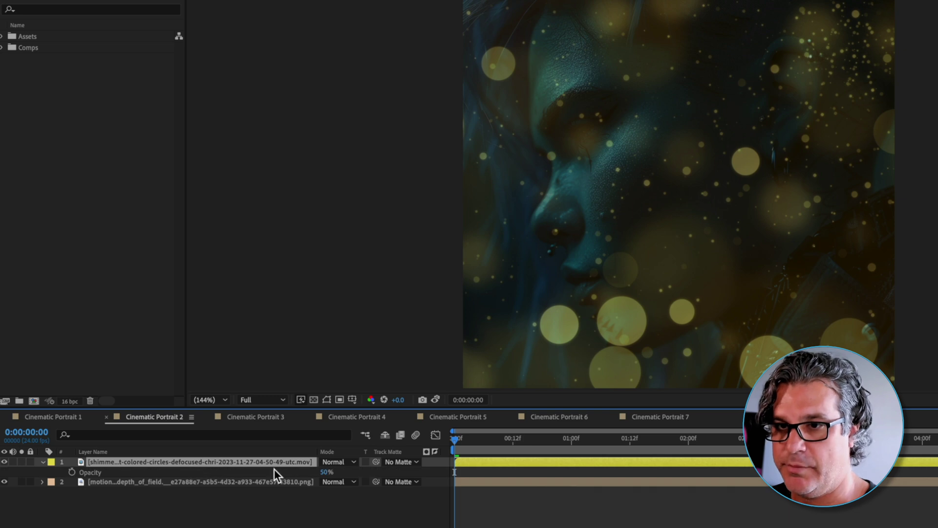
left_click_drag(325, 481, 506, 476)
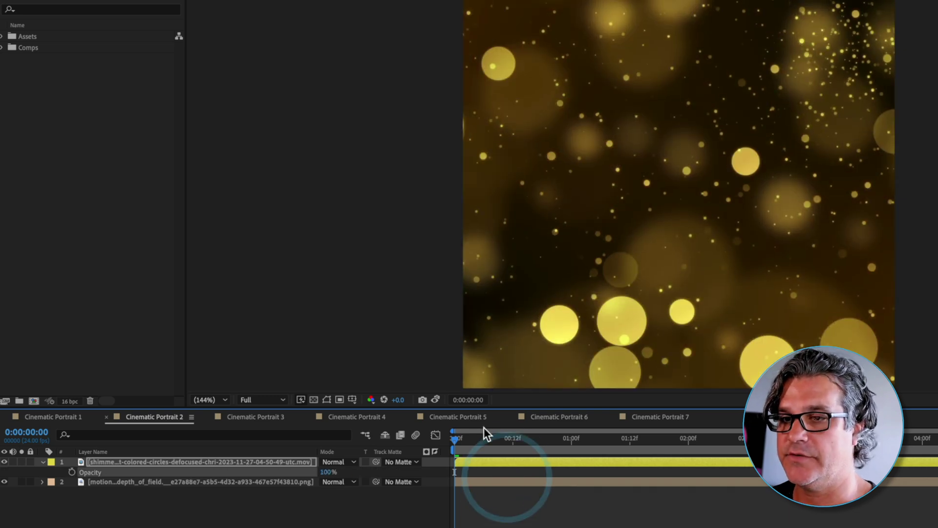
Preview the bokeh animation, then set the bokeh layer's blend mode to Add
left_click_drag(433, 443, 748, 460)
left_click_drag(555, 476, 395, 465)
key("space")
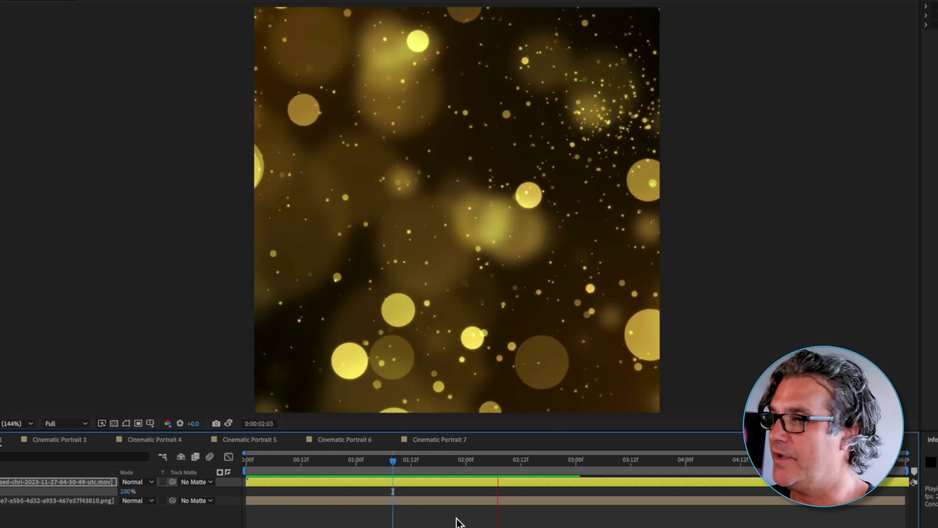
key("space")
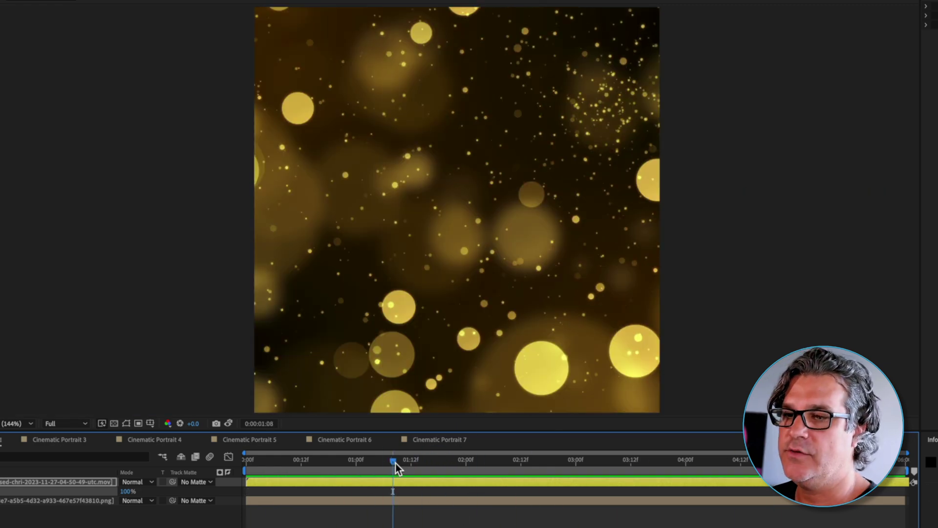
left_click_drag(394, 462, 477, 470)
left_click_drag(585, 470, 182, 477)
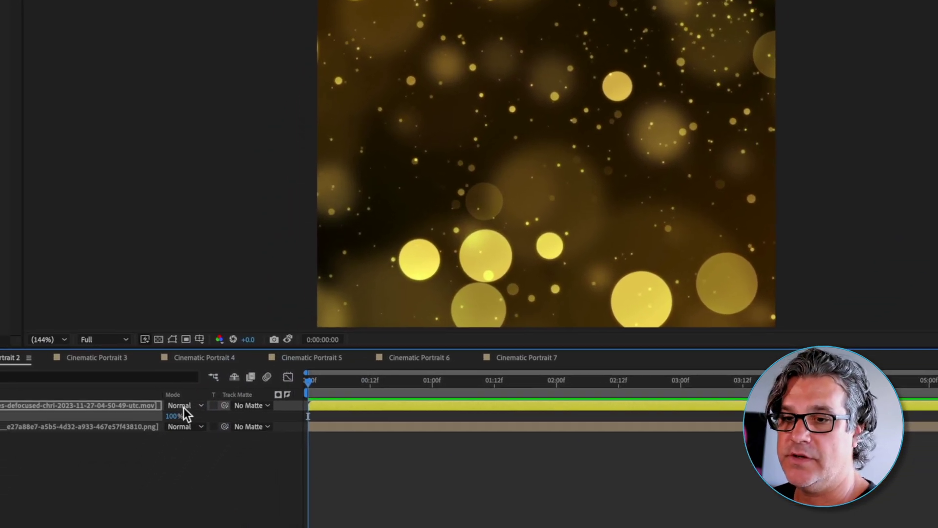
left_click(158, 445)
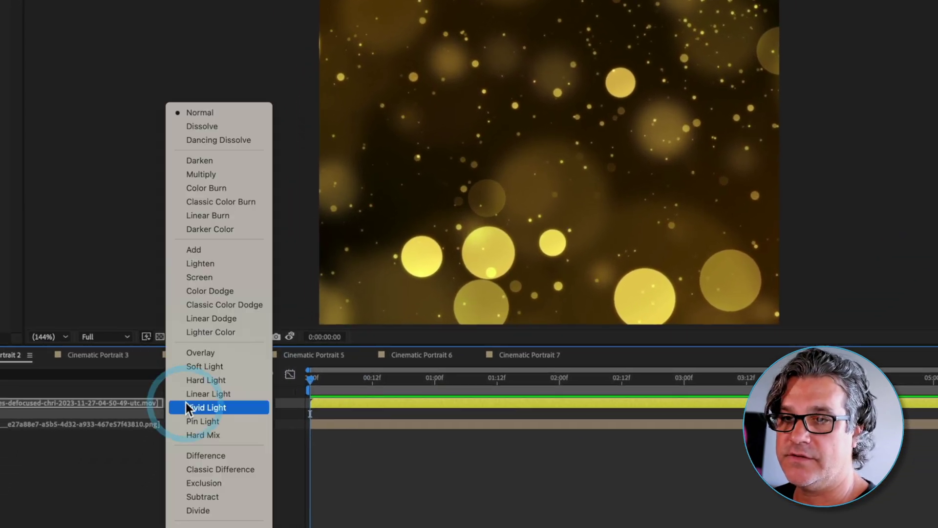
left_click(213, 251)
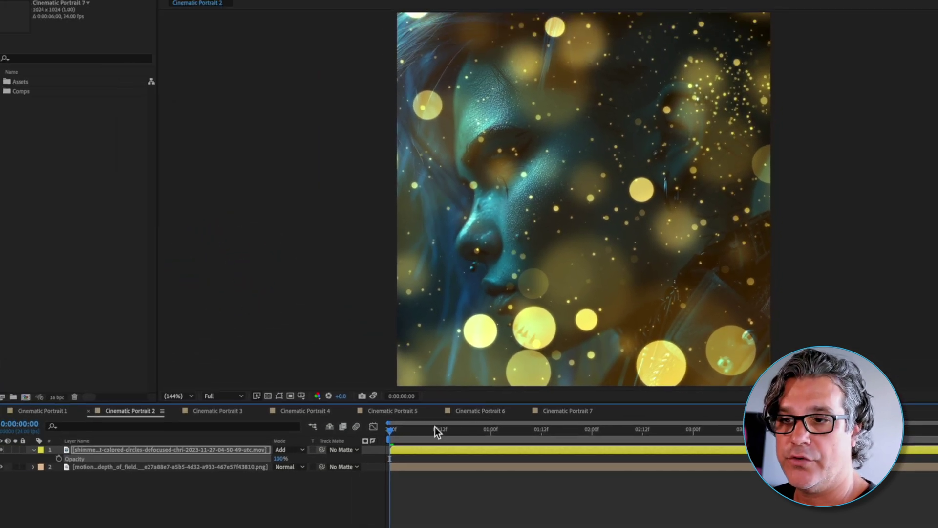
Scale the bokeh layer up to 250%
left_click_drag(404, 406, 406, 463)
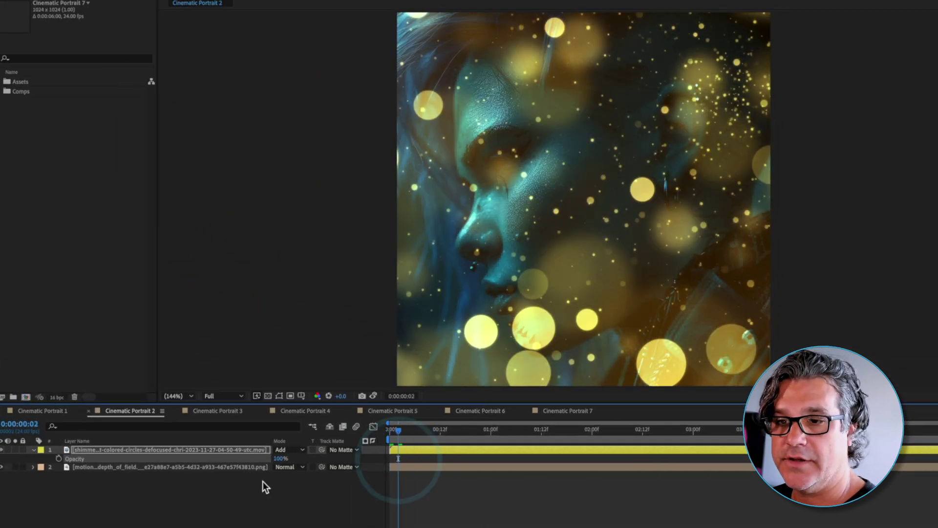
key("s")
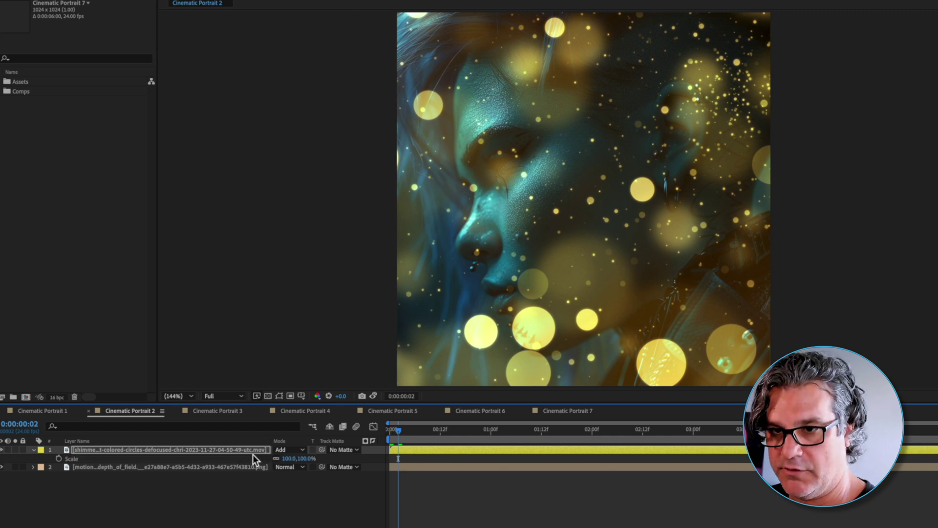
left_click(288, 458)
type("25")
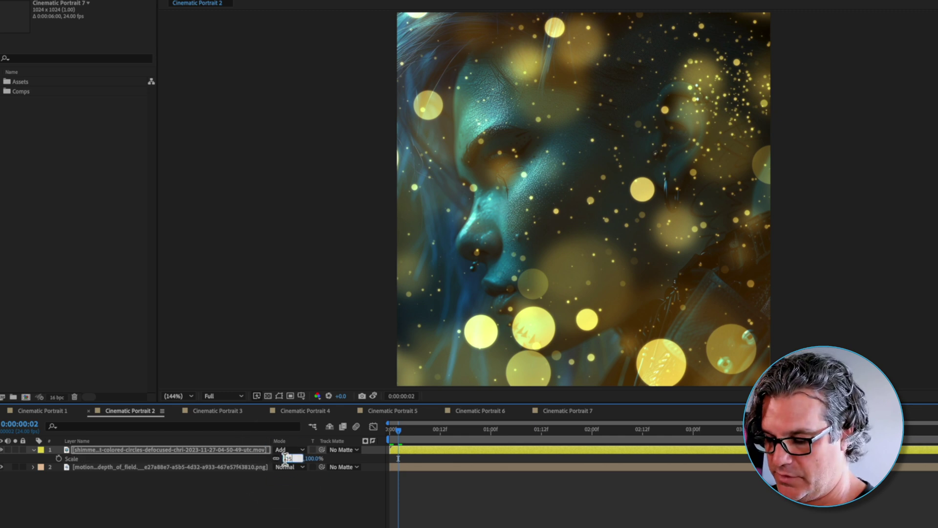
type("0")
key("Return")
left_click_drag(457, 430, 401, 447)
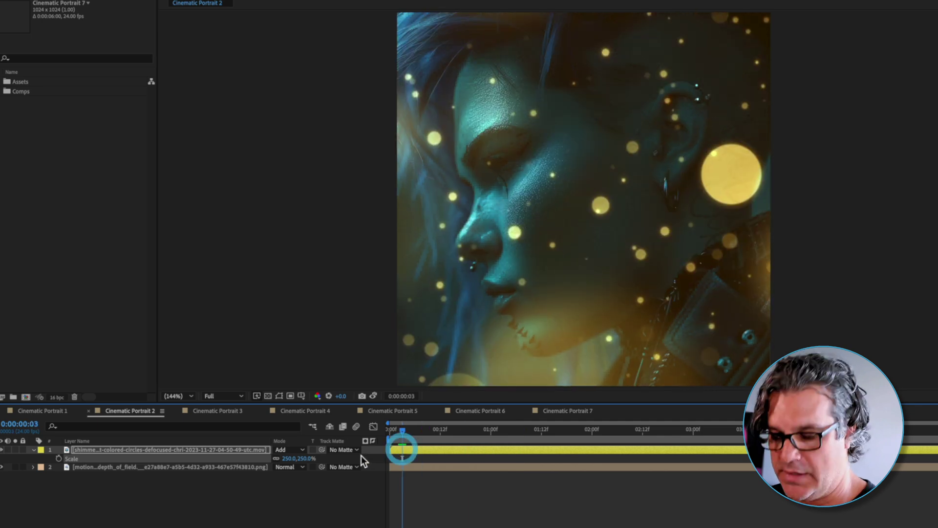
Lower the bokeh opacity to 50% and preview the result from the start
key("t")
left_click(277, 458)
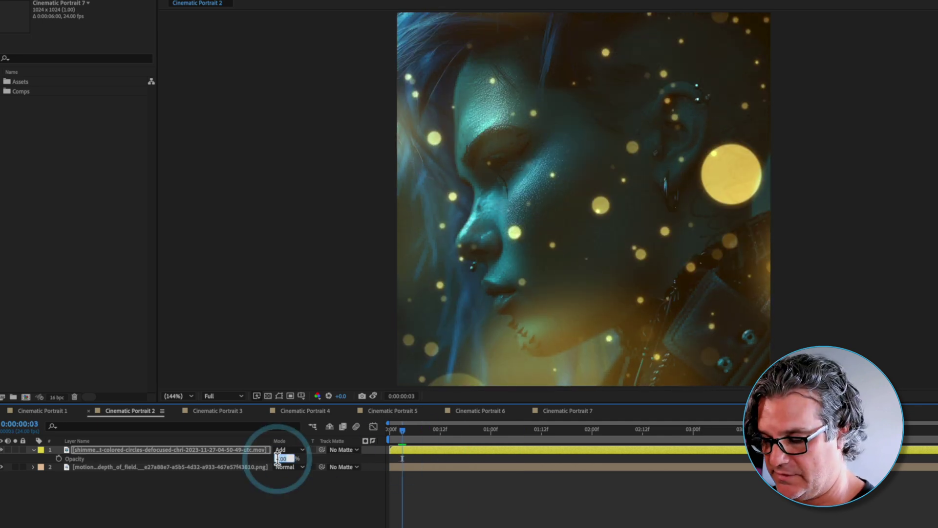
type("50")
key("Return")
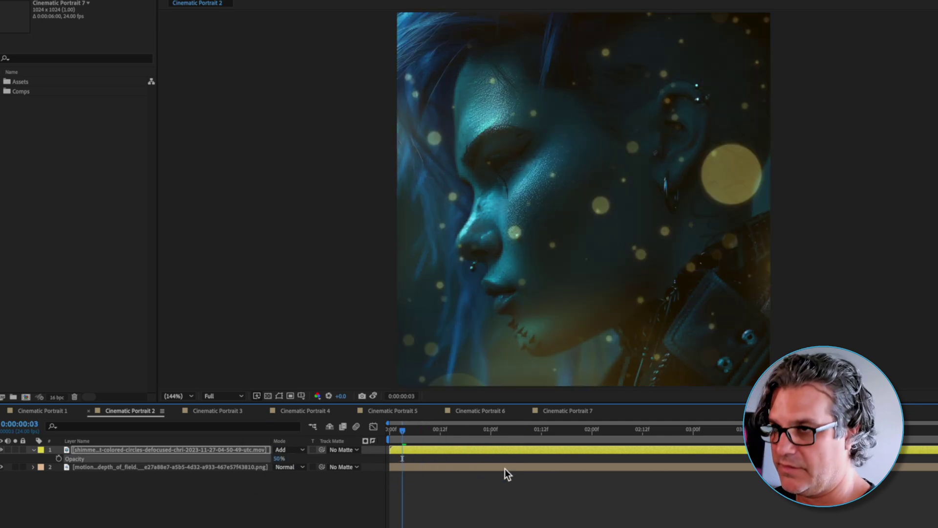
key("space")
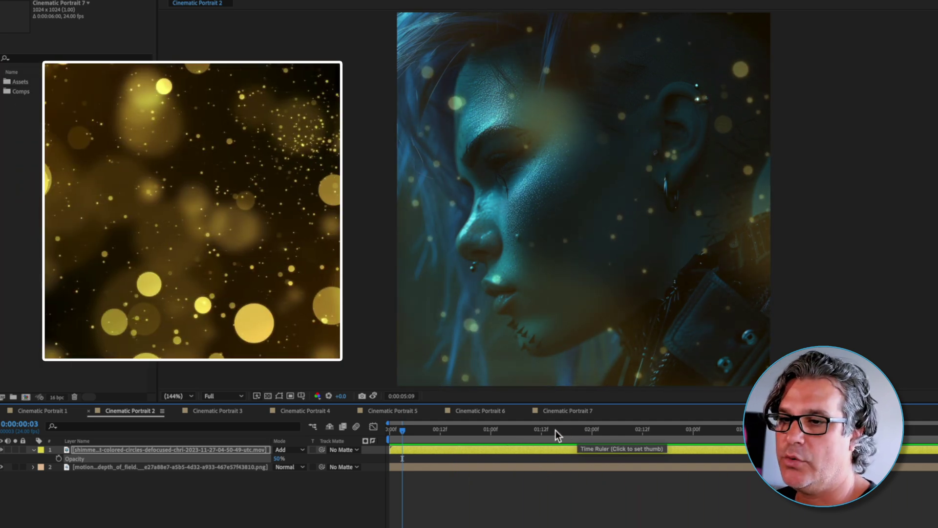
key("Home")
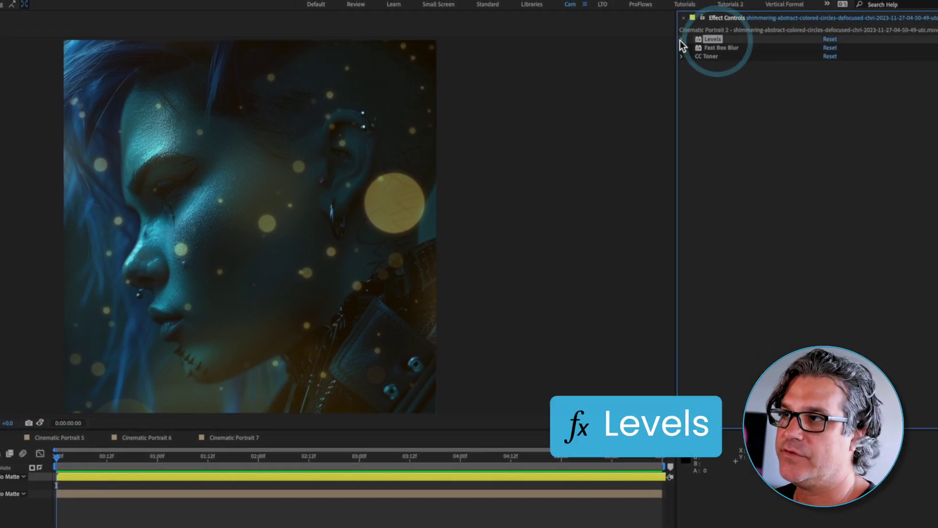
Toggle the Levels effect on and off to compare the portrait with and without it
left_click(697, 38)
left_click(689, 39)
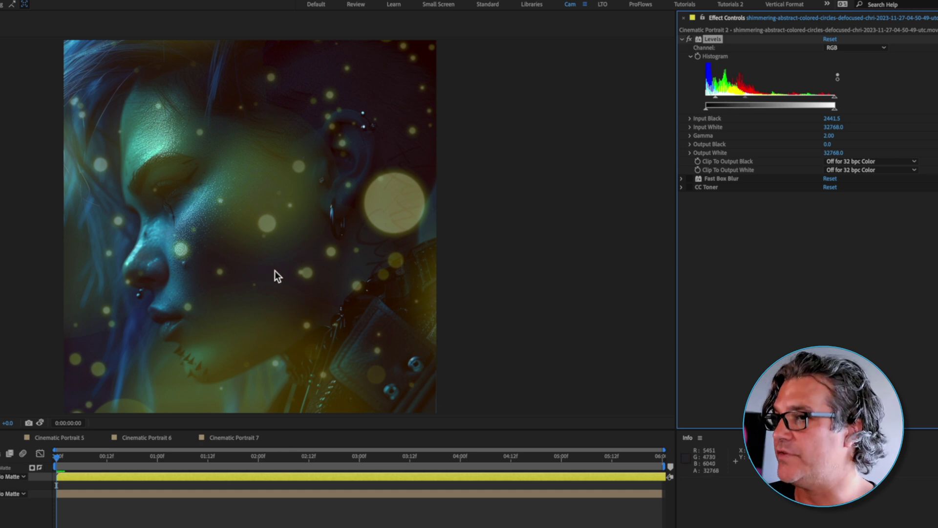
left_click(688, 40)
left_click(688, 40)
left_click(688, 39)
left_click(688, 39)
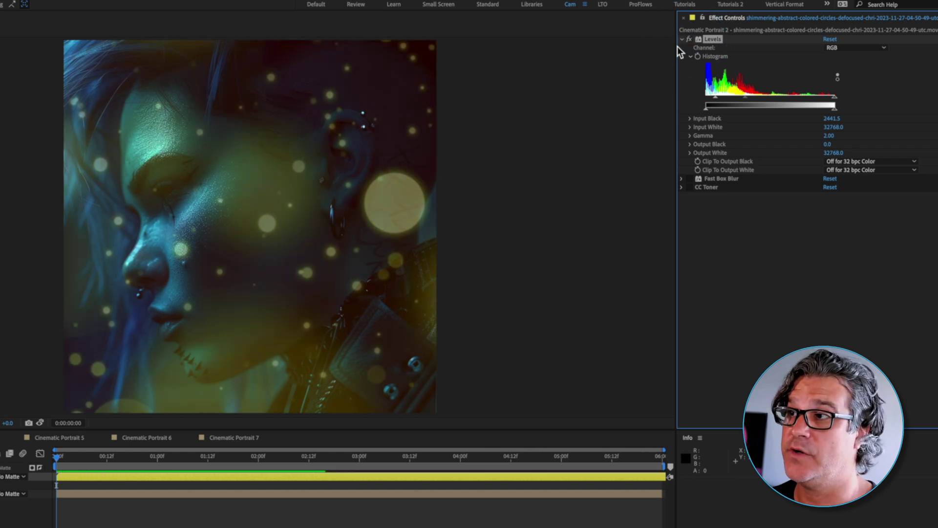
left_click(682, 39)
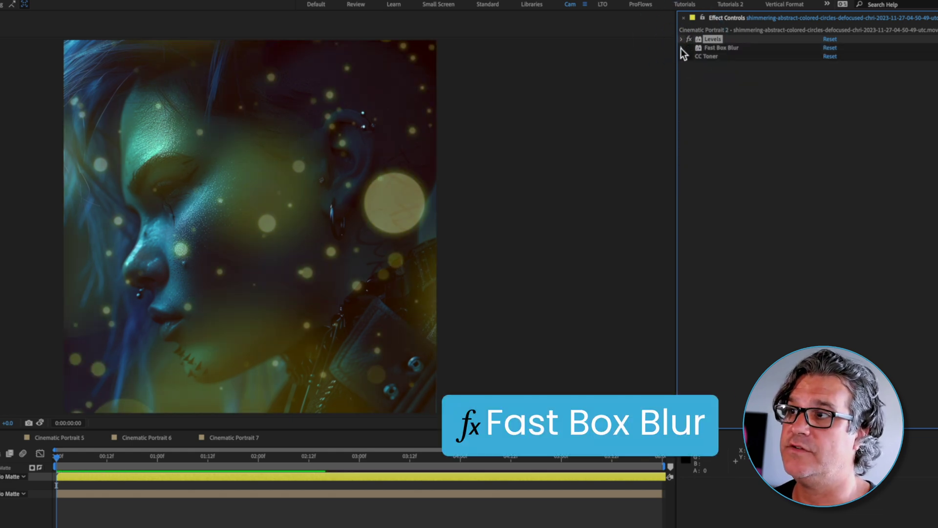
Enable Fast Box Blur on the bokeh layer, comparing it off and on
left_click(681, 48)
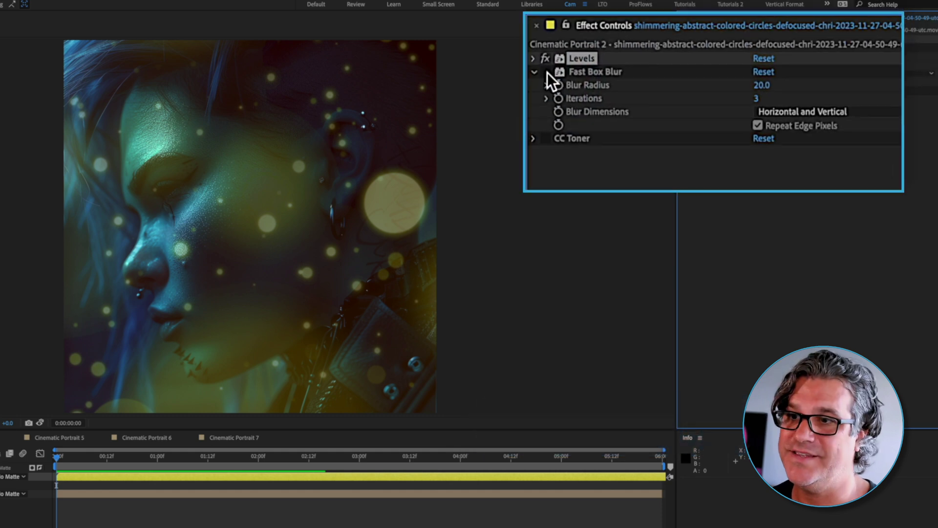
left_click(545, 72)
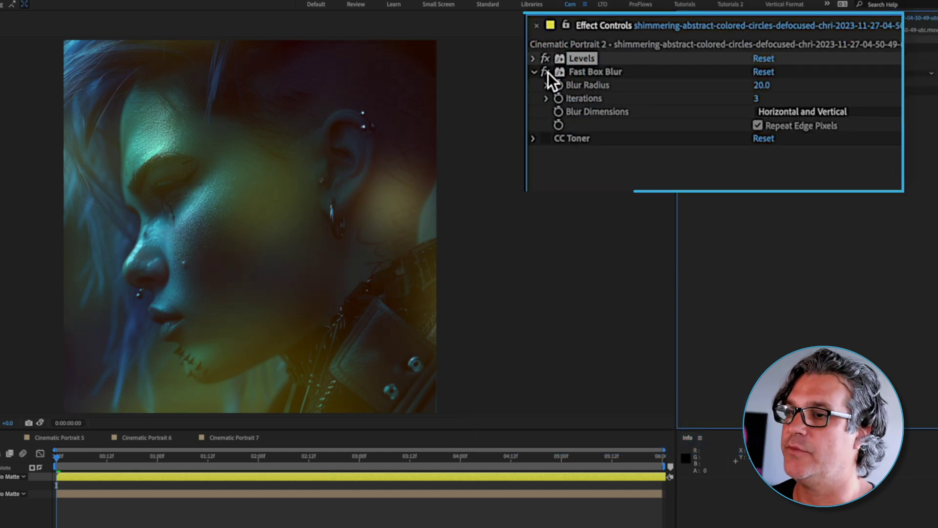
left_click(689, 48)
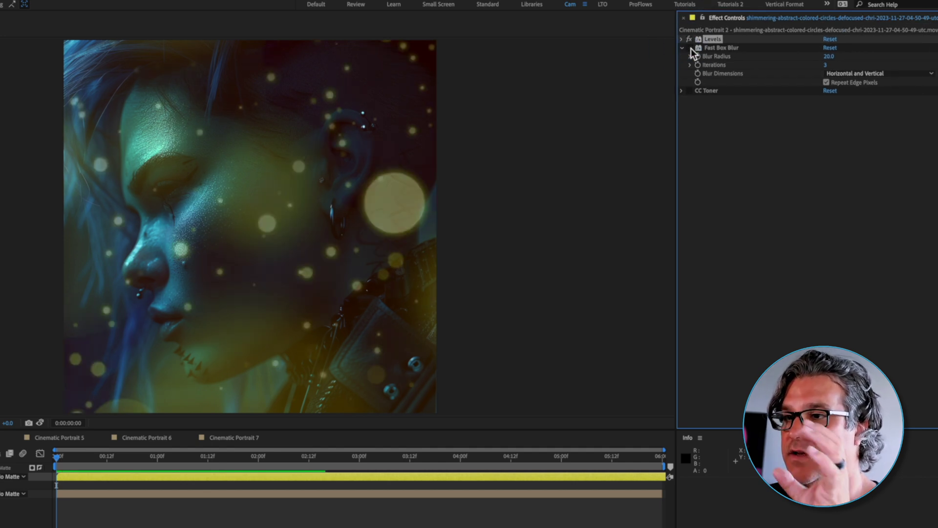
left_click(689, 48)
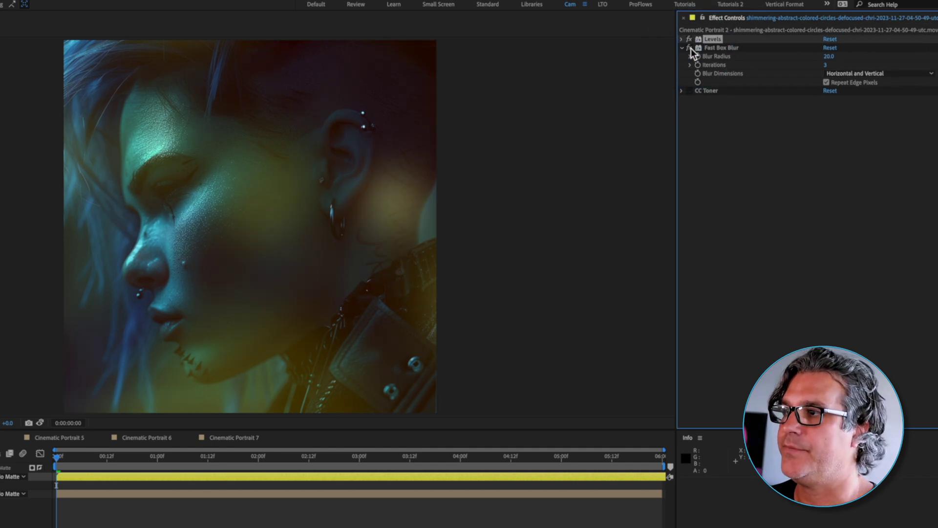
Turn the CC Toner blue tint back on for the bokeh overlay
left_click(682, 92)
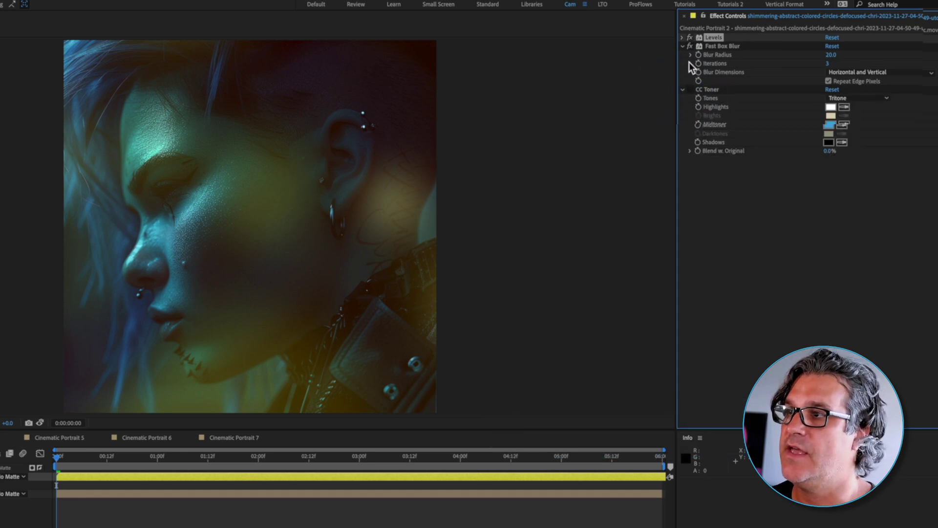
left_click(534, 72)
left_click(581, 84)
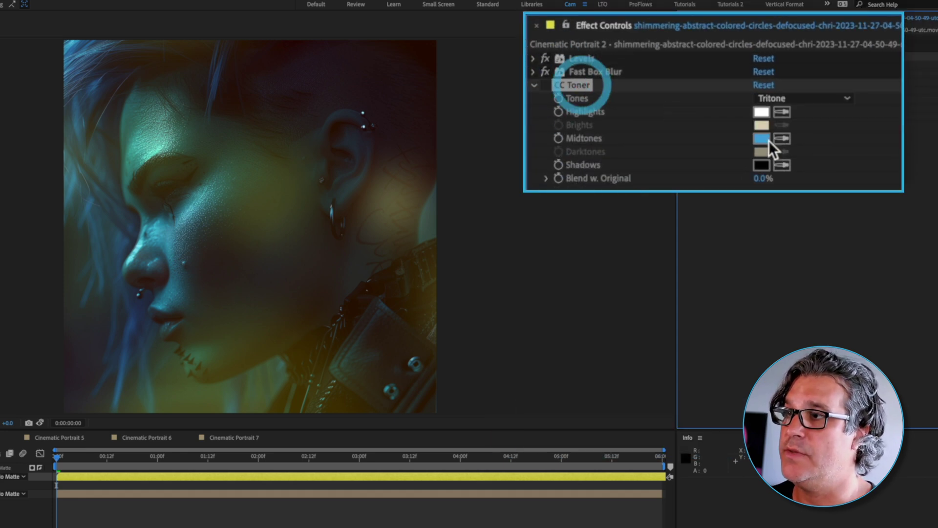
left_click(544, 86)
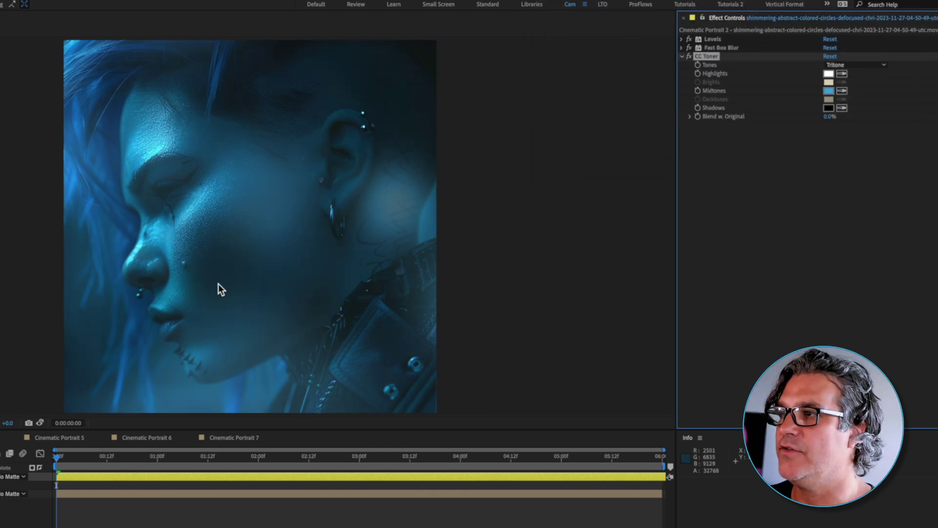
left_click(688, 57)
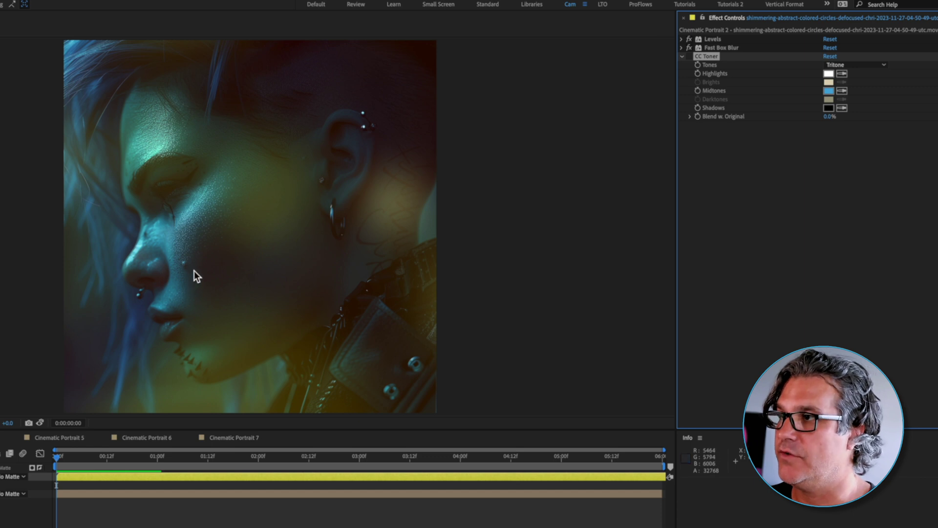
left_click(690, 57)
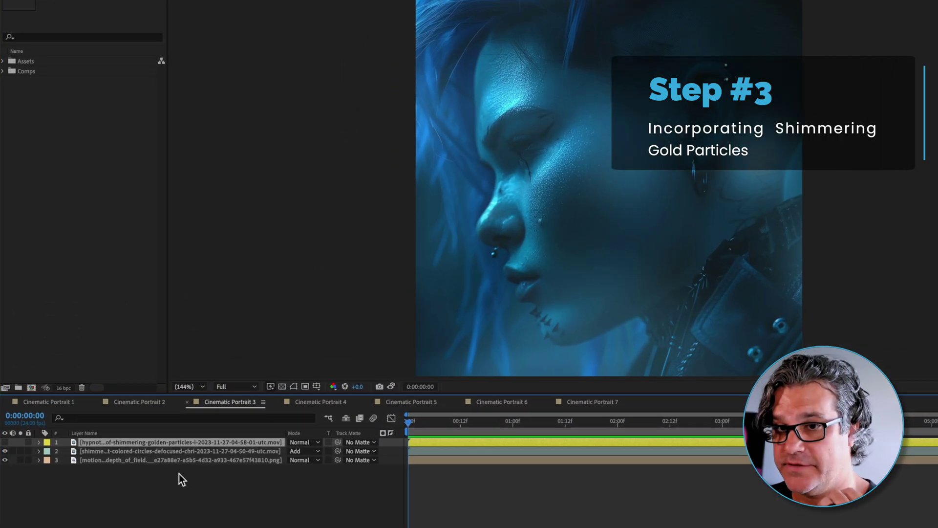
Show the golden particles layer, solo it, and play a preview
left_click(148, 385)
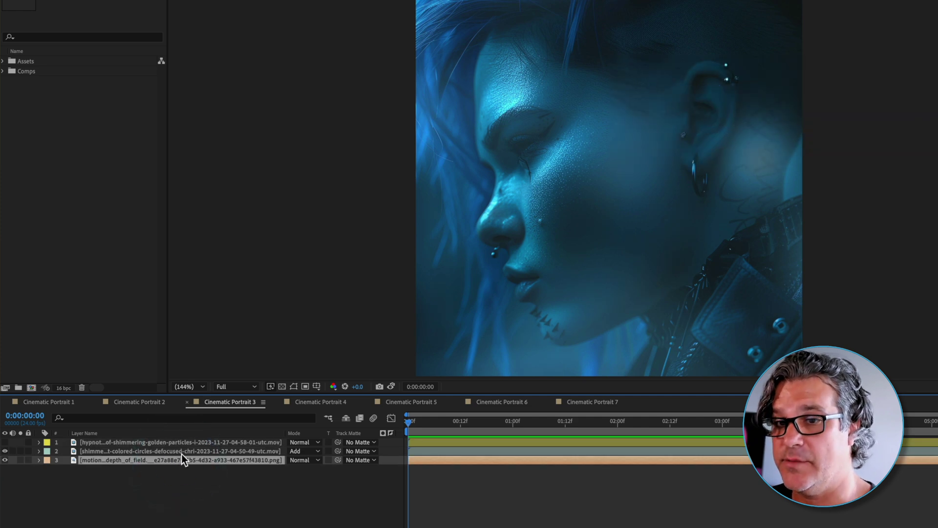
left_click(182, 452)
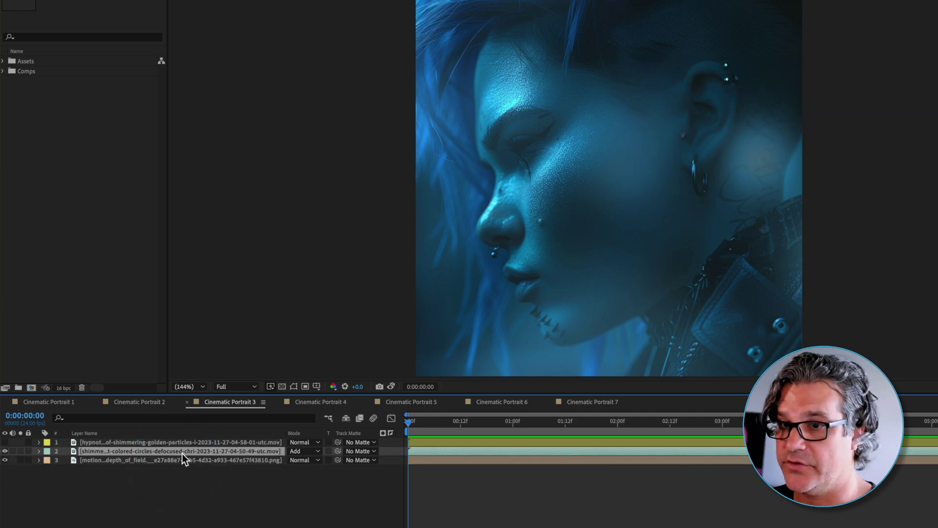
left_click(164, 441)
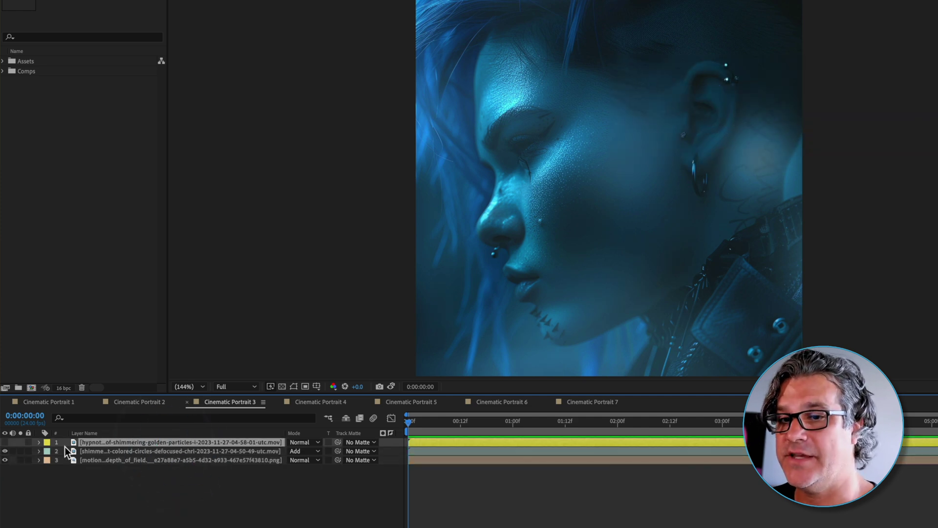
left_click(5, 442)
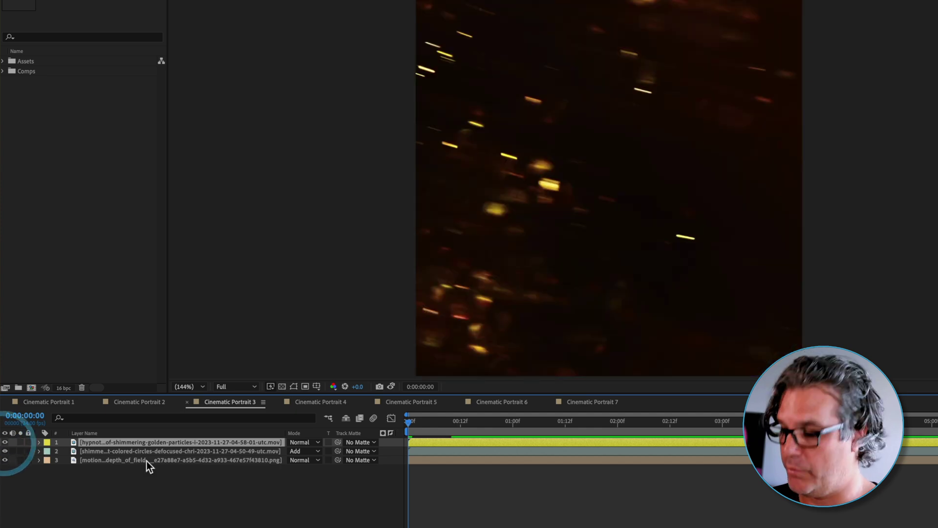
left_click(19, 442)
key("space")
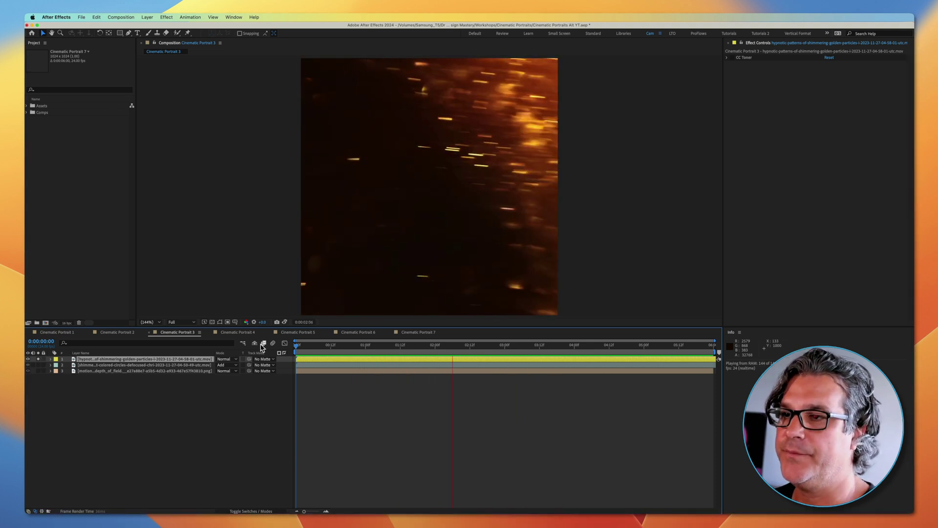
Set the particles layer to Screen mode, unsolo it, and enable CC Toner to tint them blue
left_click(226, 359)
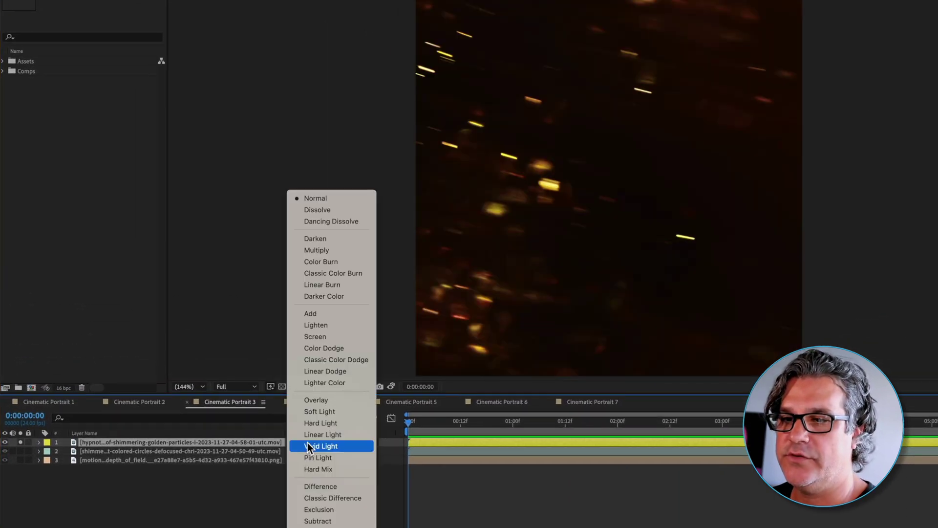
left_click(316, 337)
left_click(20, 442)
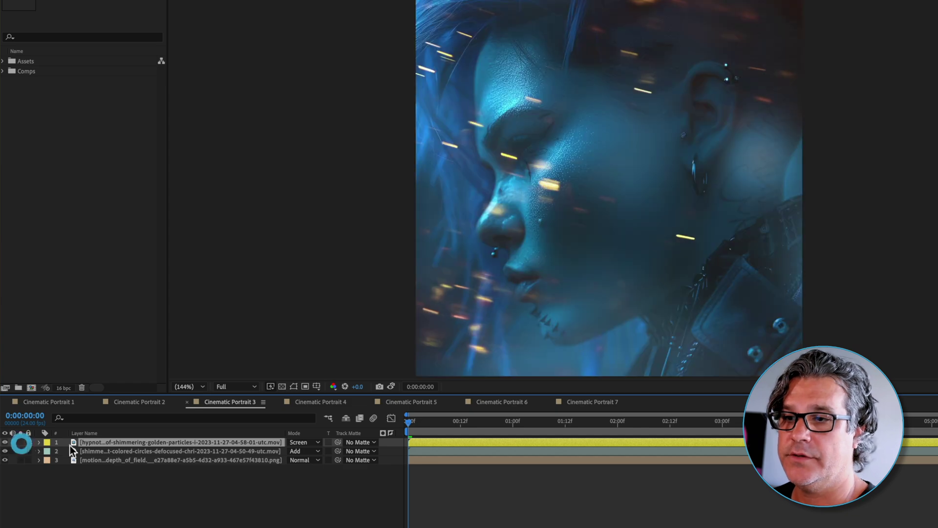
key("space")
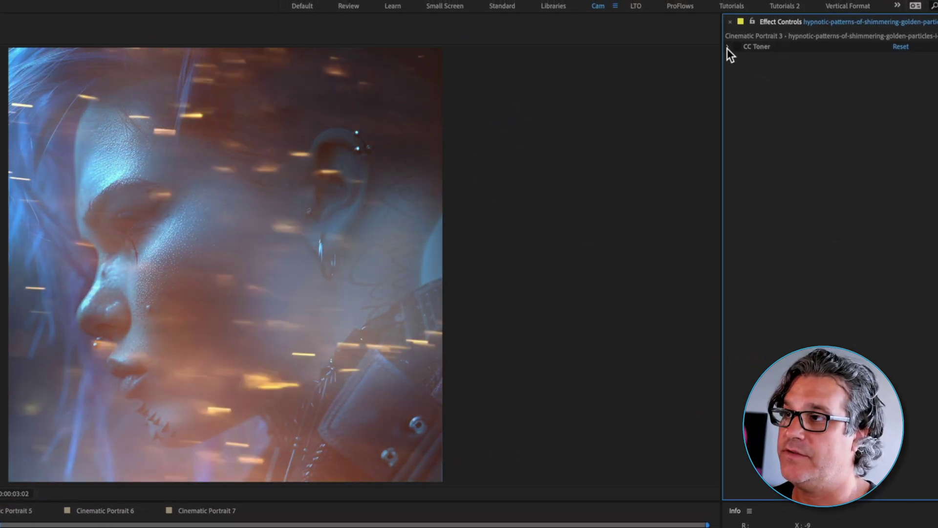
left_click(727, 47)
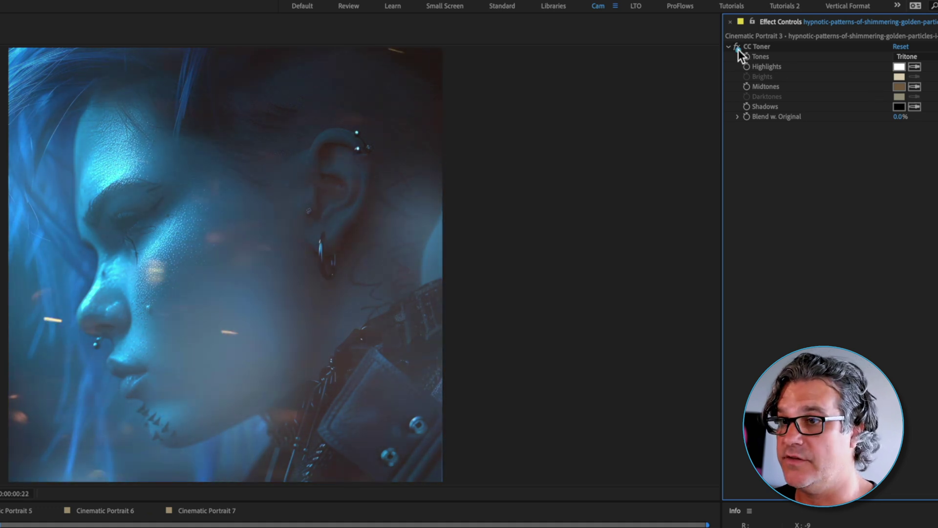
left_click(739, 51)
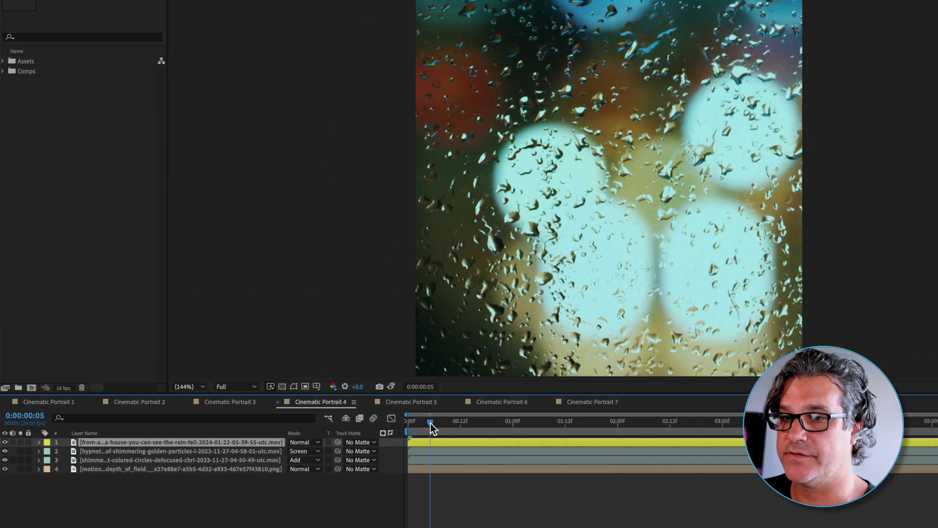
Jump to frame 5 and preview the soloed rain-on-glass footage
left_click(430, 423)
key("space")
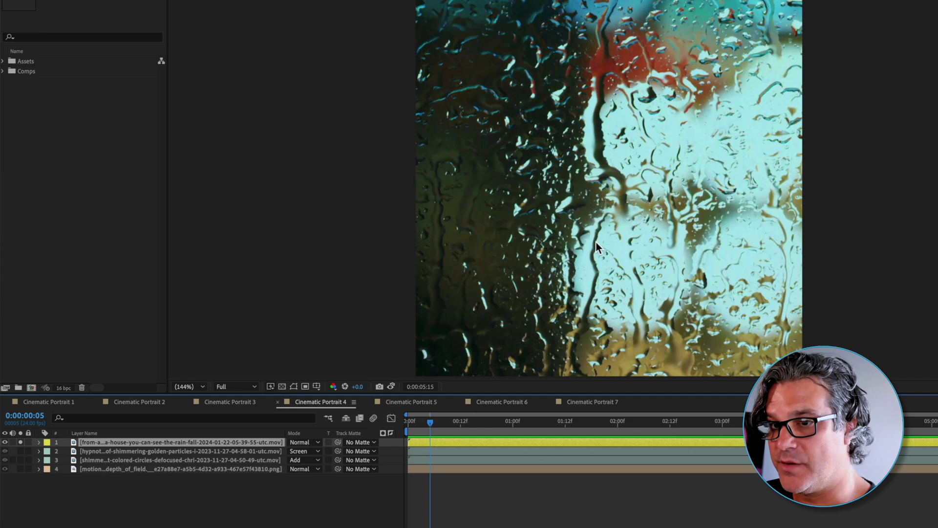
Unsolo the rain layer and blend it over the portrait in Screen mode
left_click(20, 441)
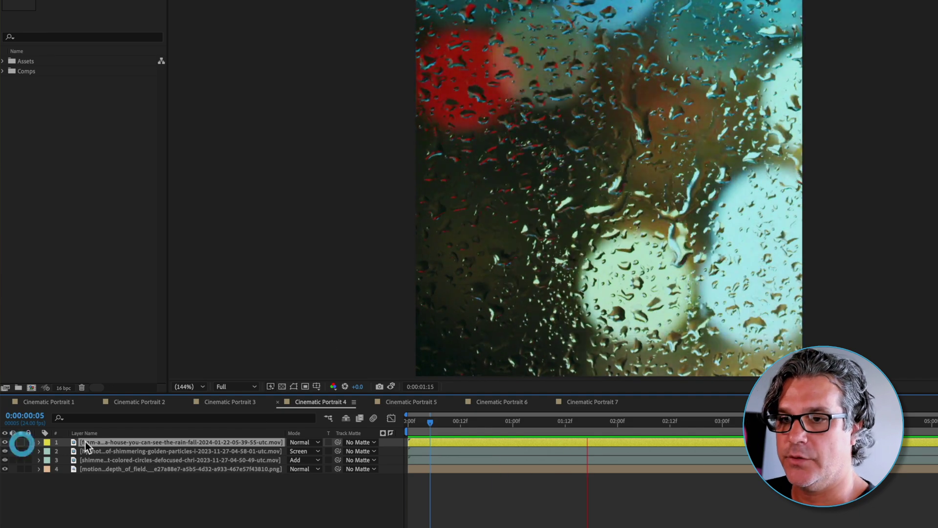
left_click(299, 441)
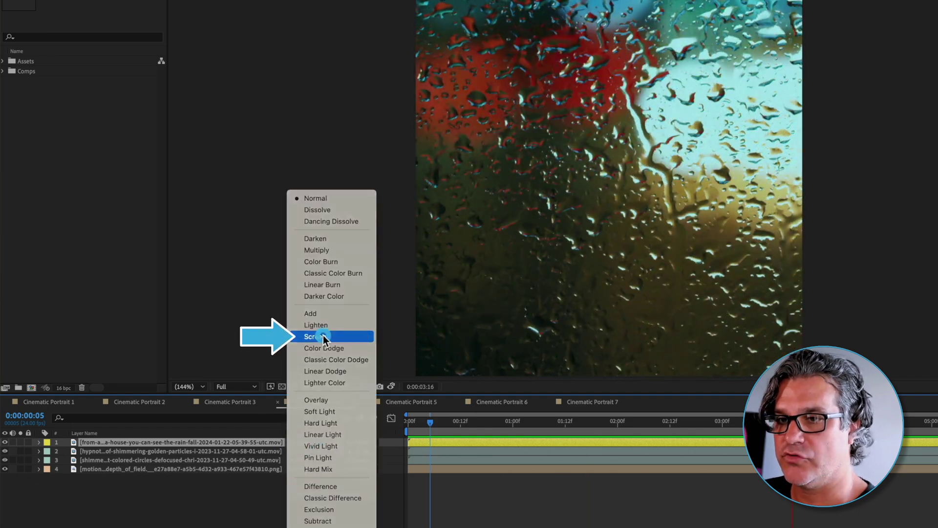
left_click(323, 336)
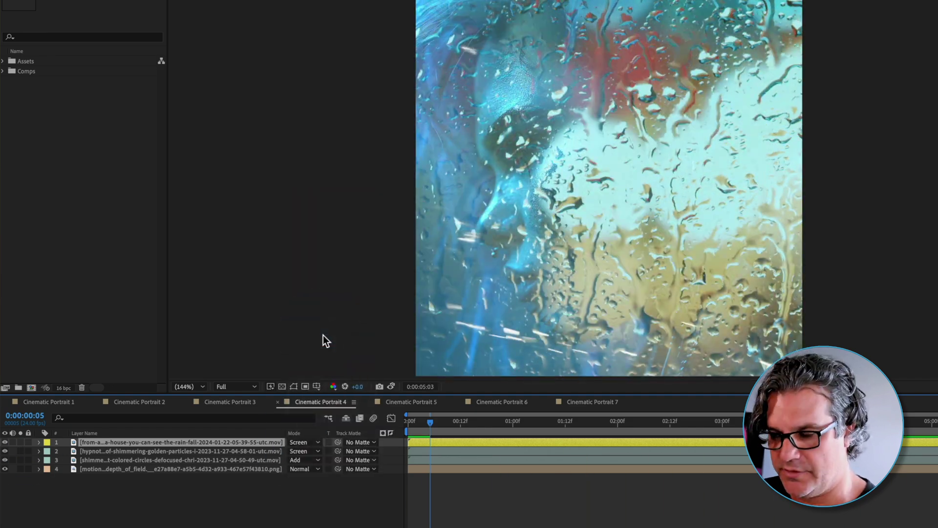
key("t")
left_click(291, 451)
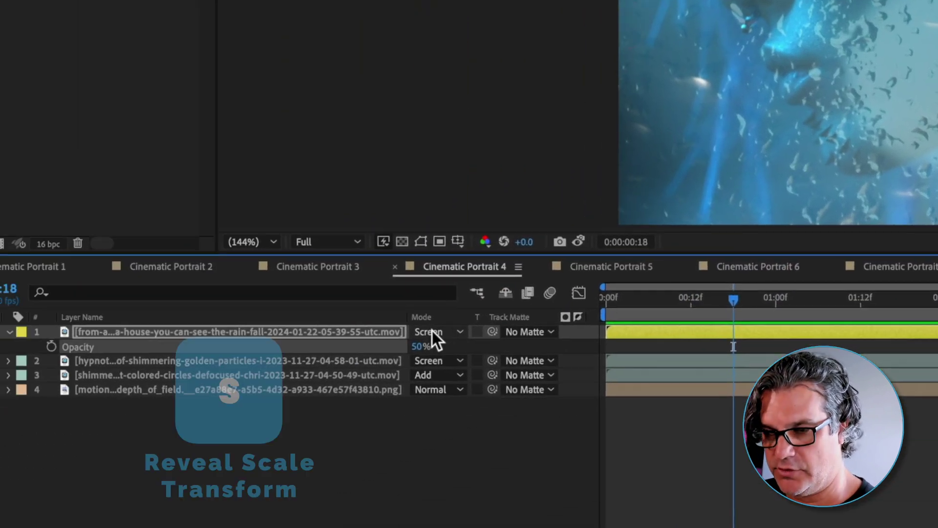
Scale the rain layer to -77, 76% to mirror it horizontally, then preview
key("s")
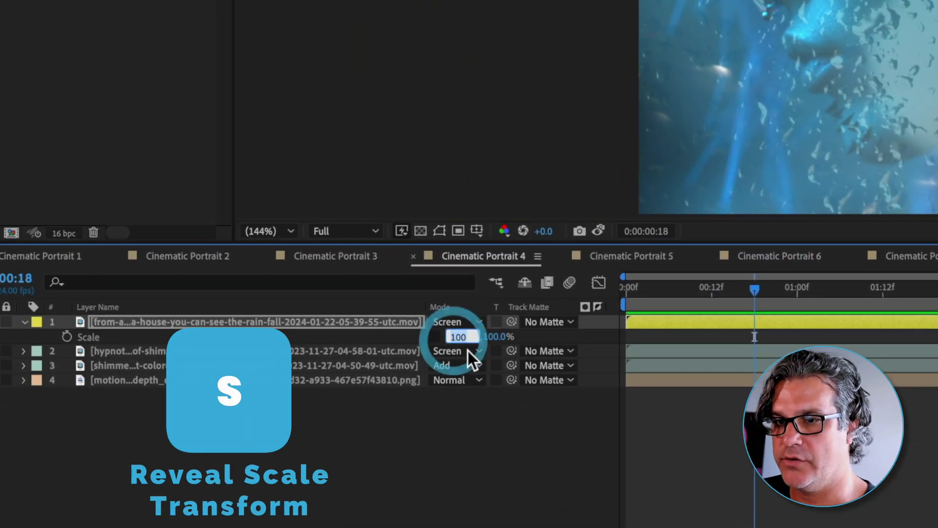
type("-7")
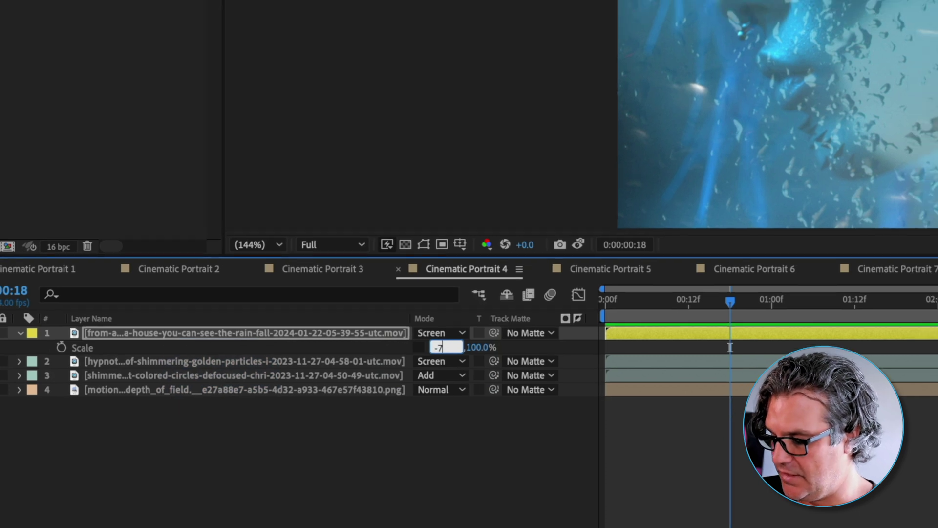
type("6")
key("Tab")
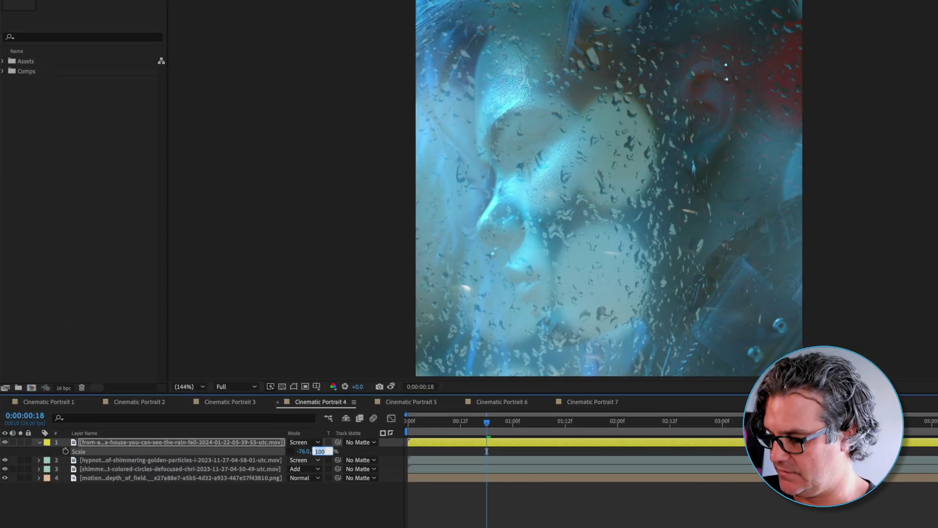
type("7")
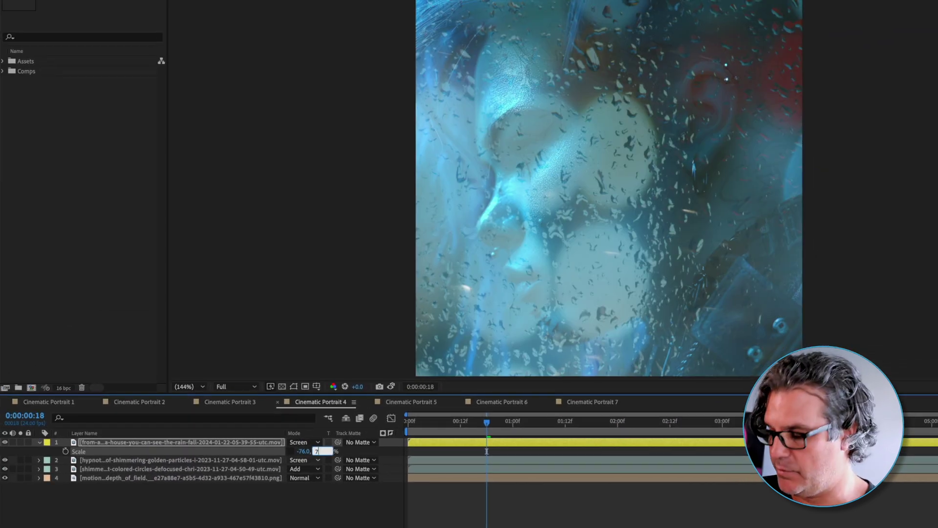
type("6")
key("Return")
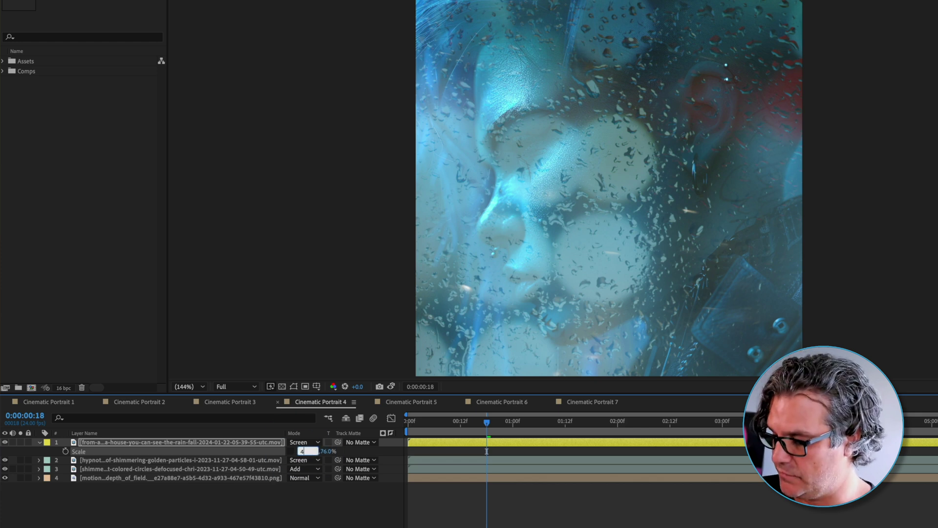
type("76")
key("Return")
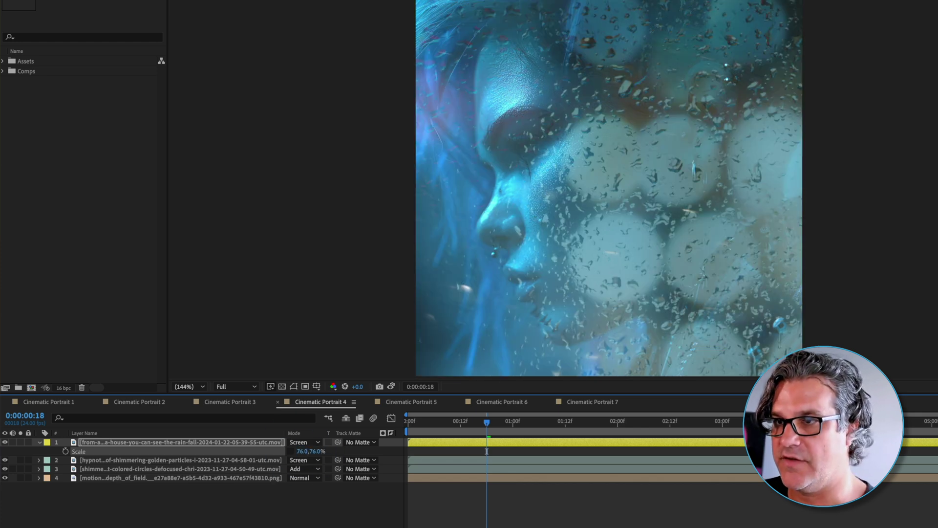
left_click_drag(302, 452, 226, 457)
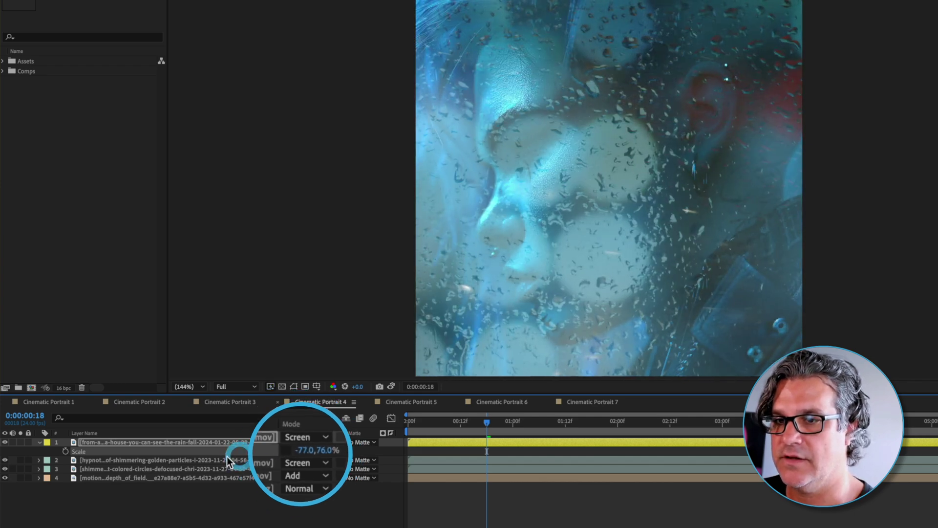
key("space")
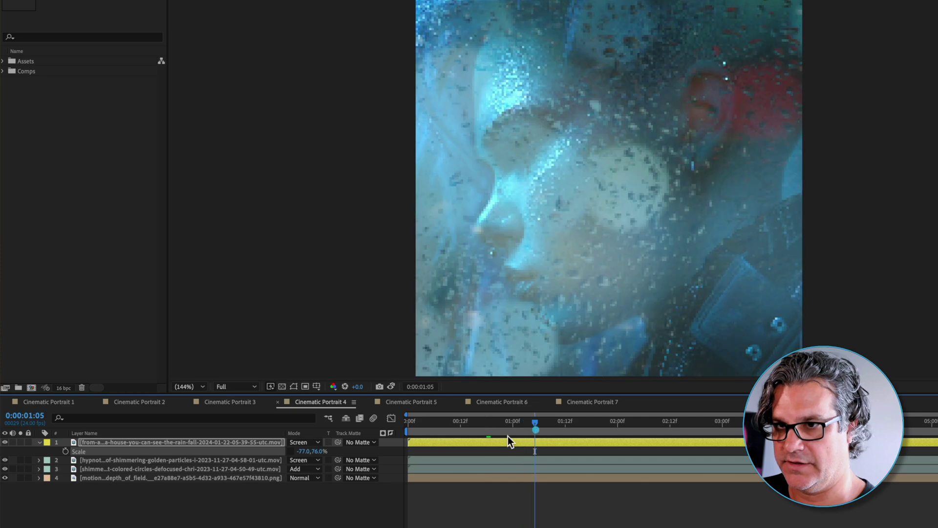
Move the rain layer's Position to about -60, 240, preview, and open Cinematic Portrait 5
key("p")
left_click(260, 444)
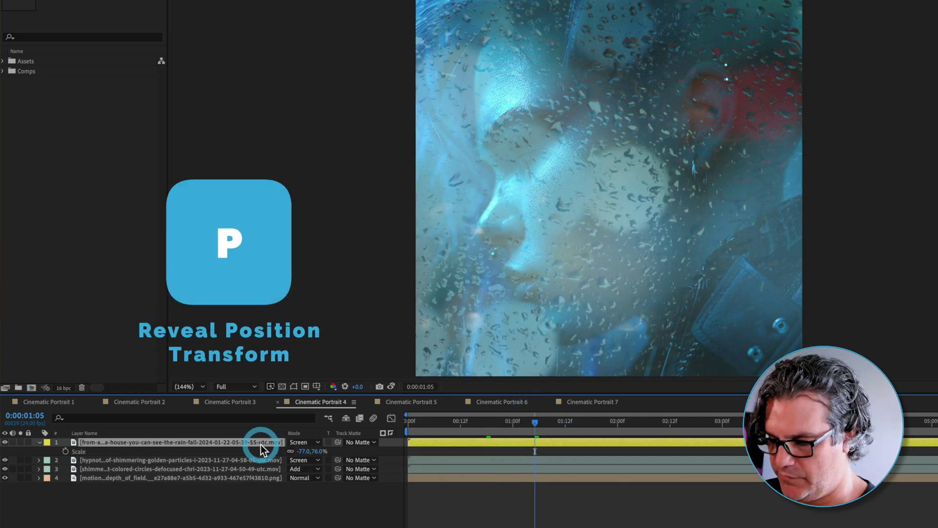
left_click_drag(296, 451, 60, 459)
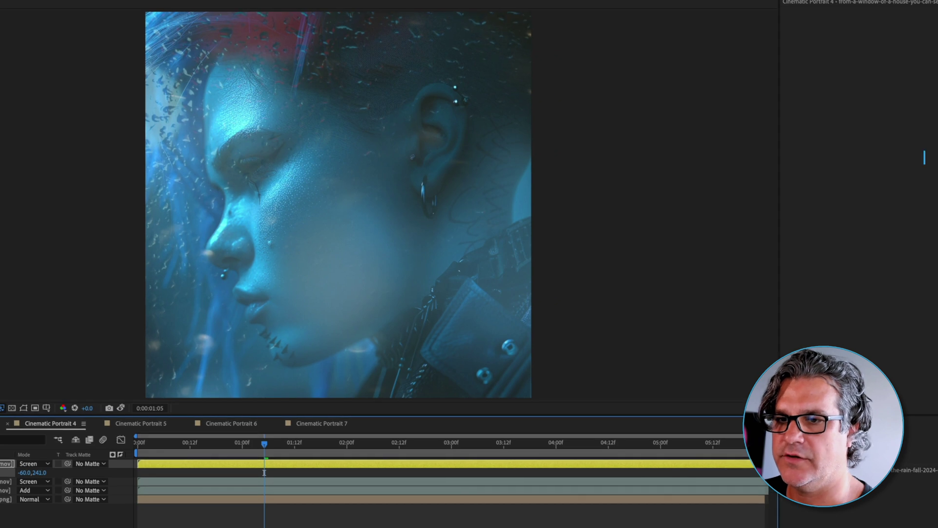
key("Down")
key("Down")
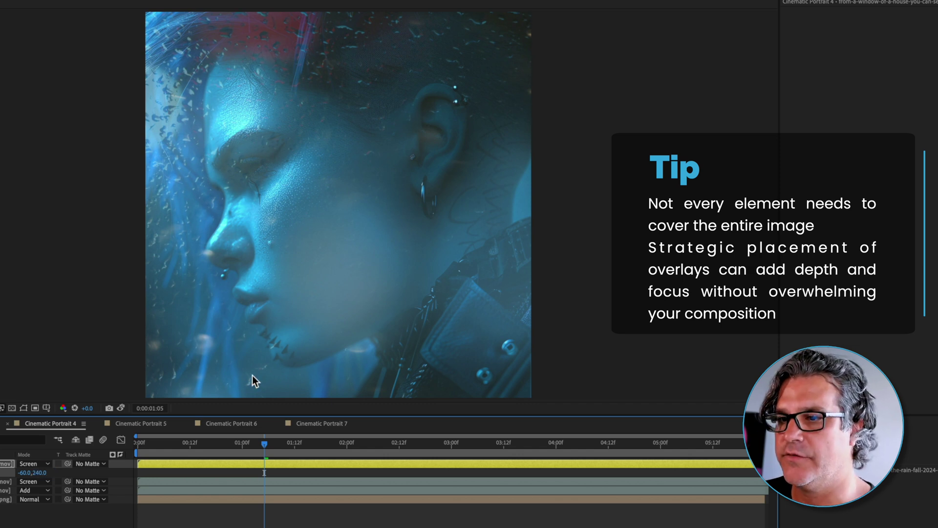
left_click_drag(267, 445, 320, 467)
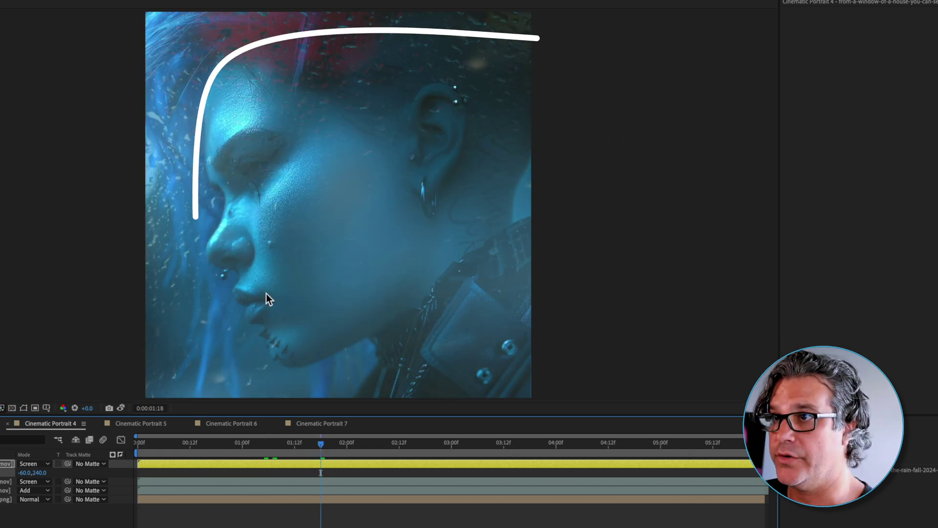
key("space")
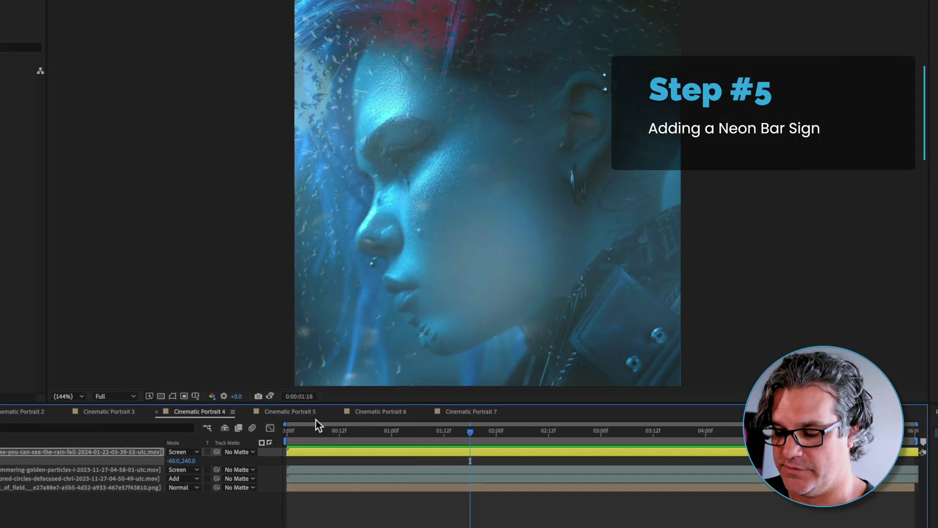
left_click(155, 422)
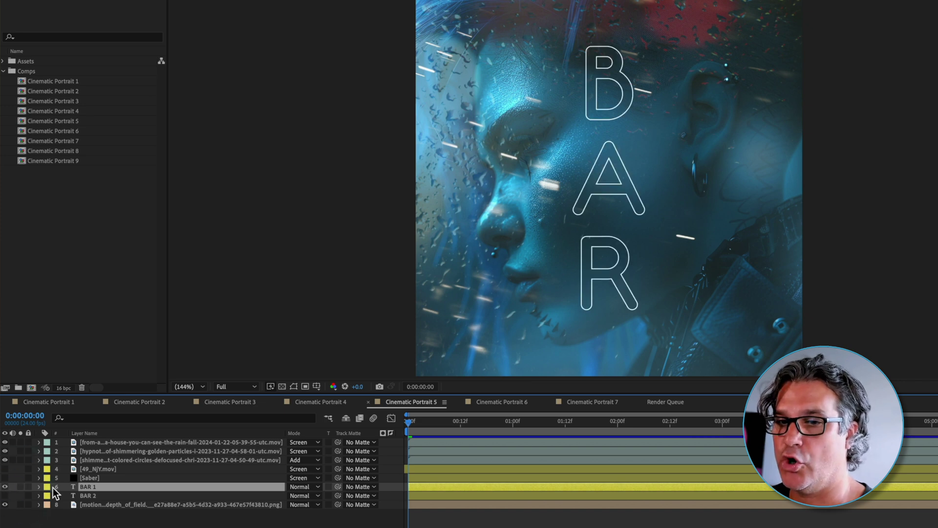
Inspect the BAR 1 text's font, leaving it unchanged
double_click(73, 487)
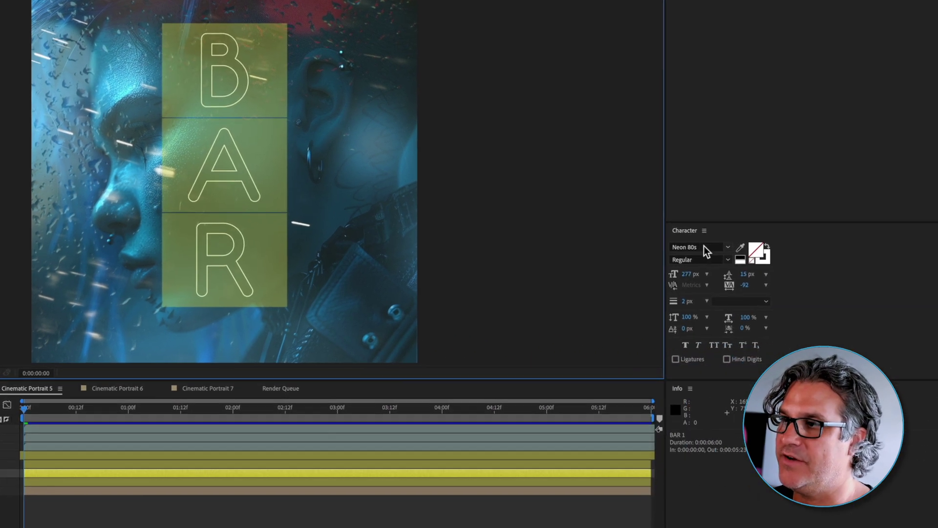
left_click(879, 253)
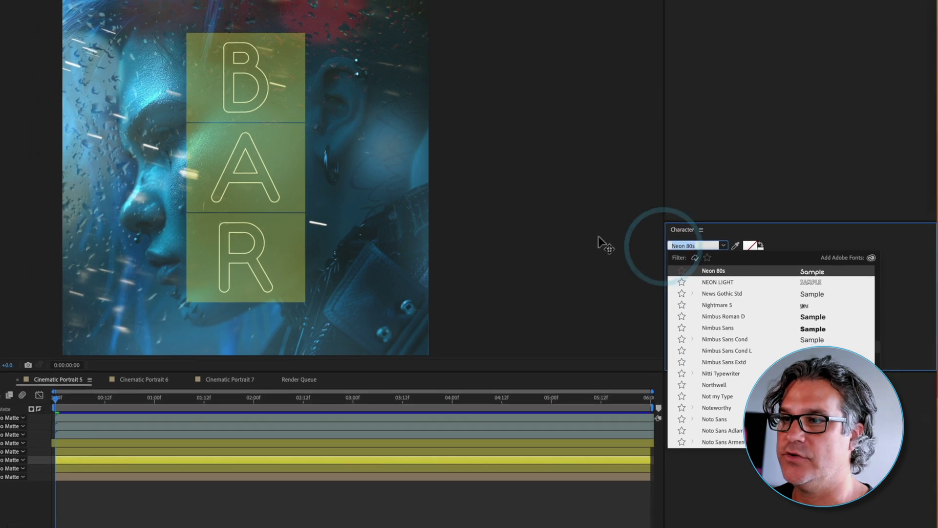
key("Escape")
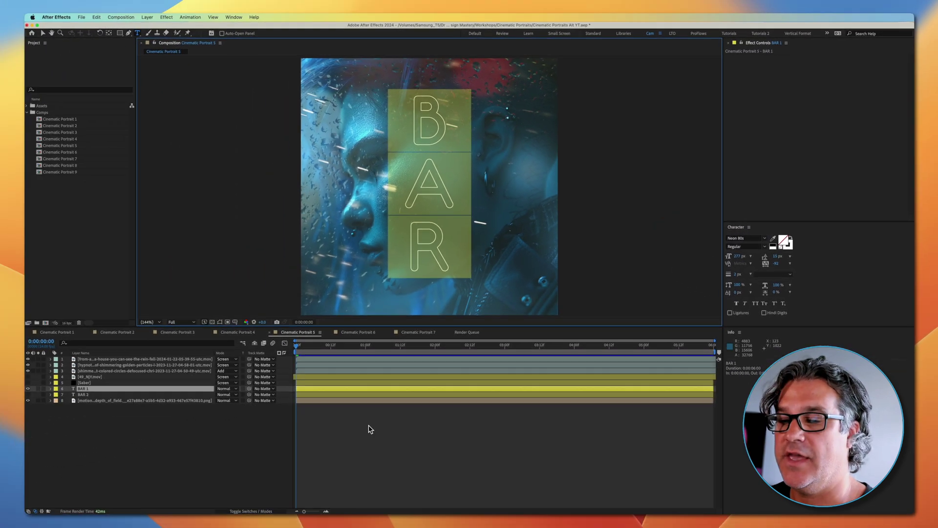
left_click(396, 422)
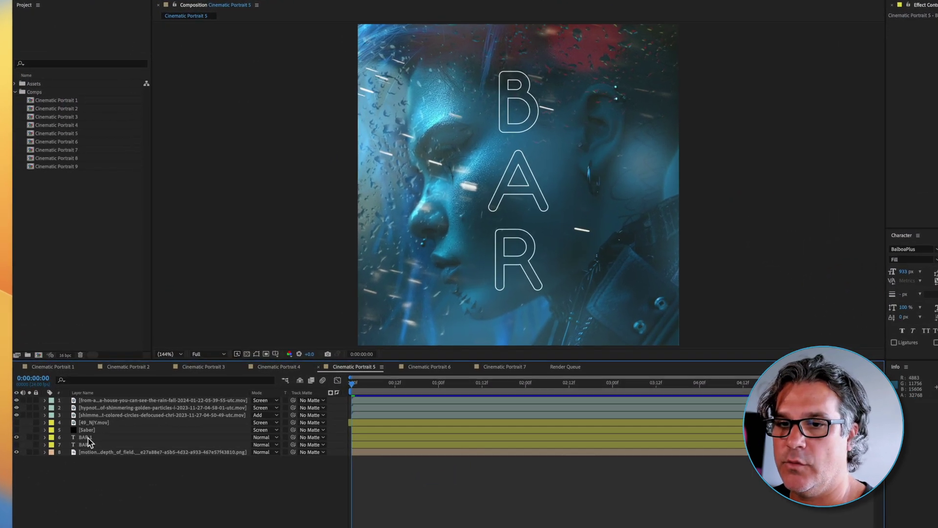
Hide BAR 1, check BAR 2's rotation, and select the Saber layer
left_click(85, 388)
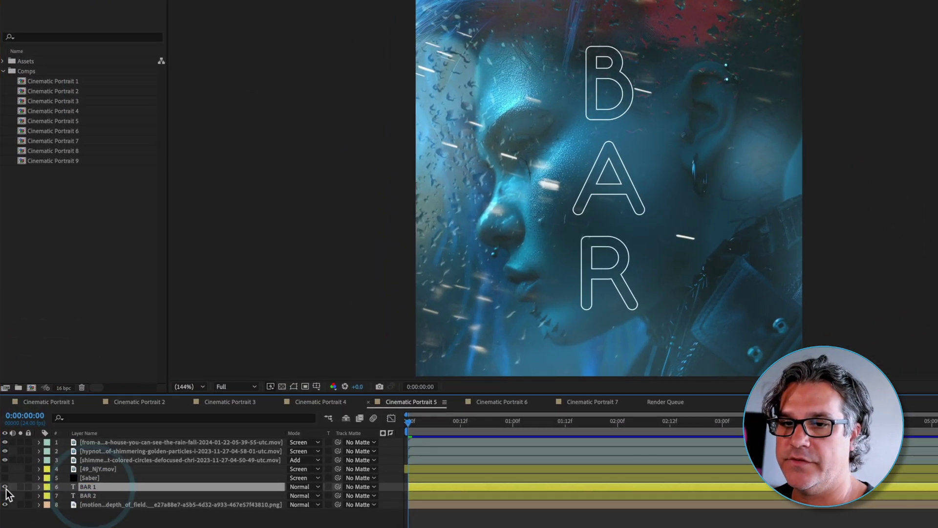
left_click(95, 496)
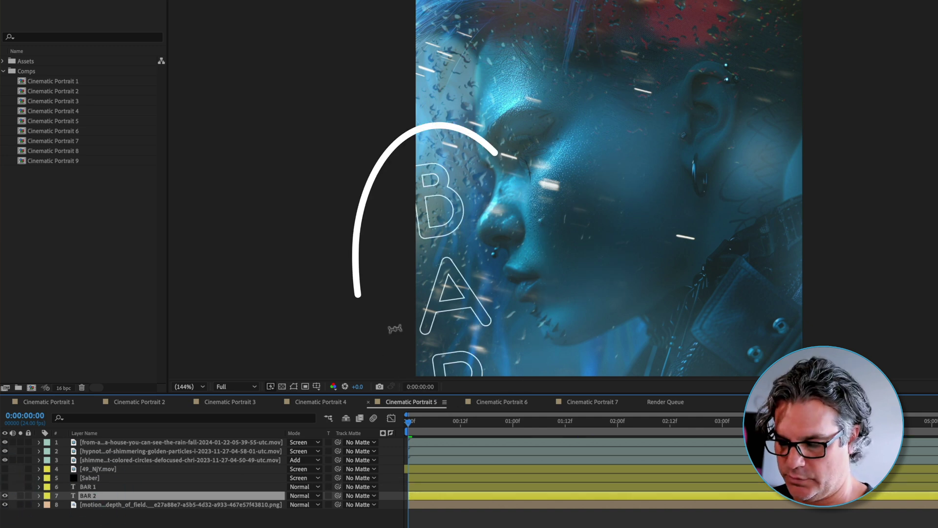
key("r")
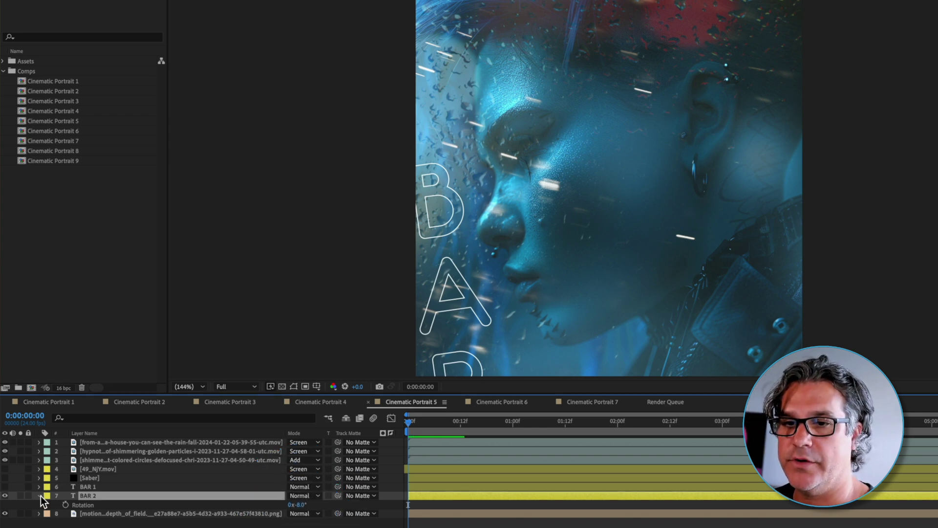
left_click(93, 477)
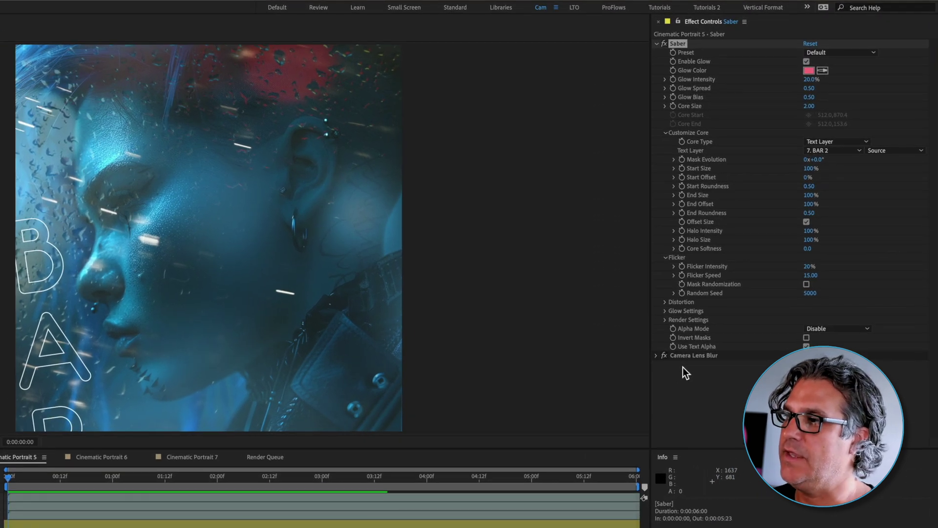
Apply the Neon Saber preset and switch on the Saber layer
left_click(826, 54)
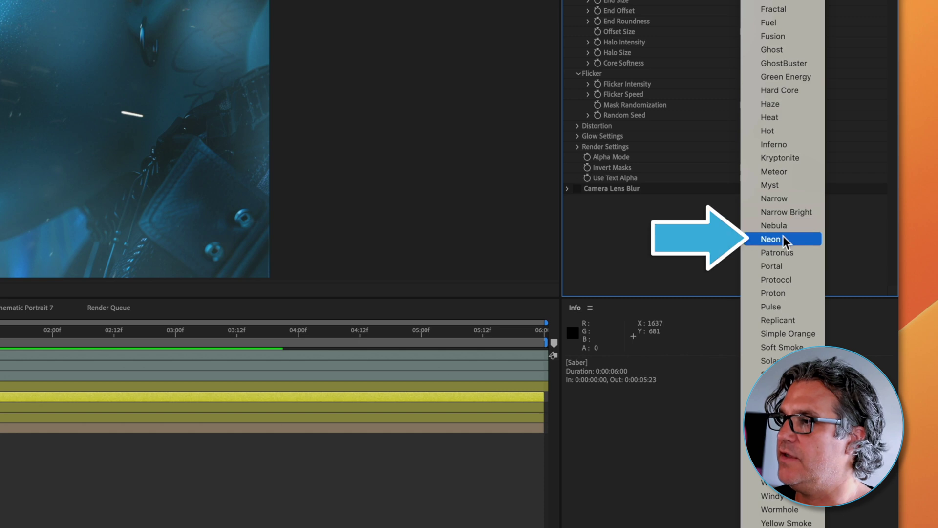
left_click(783, 236)
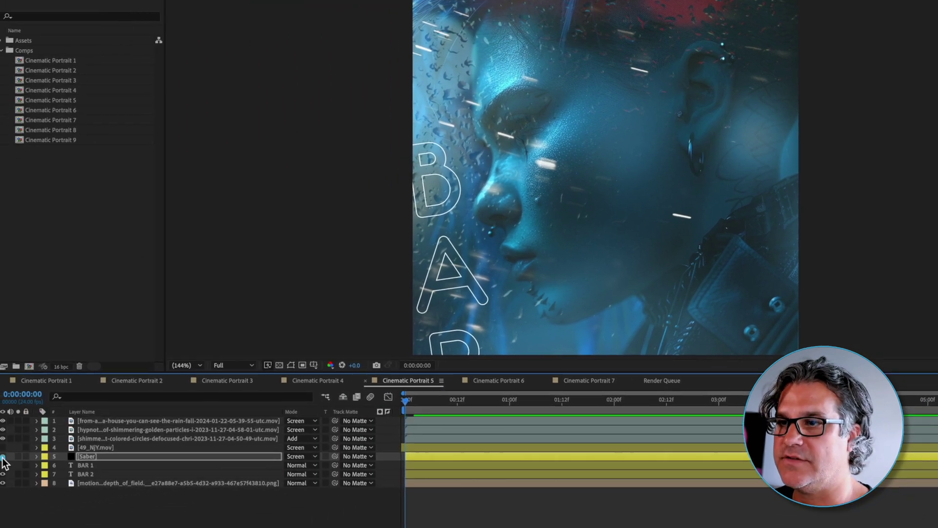
left_click(2, 456)
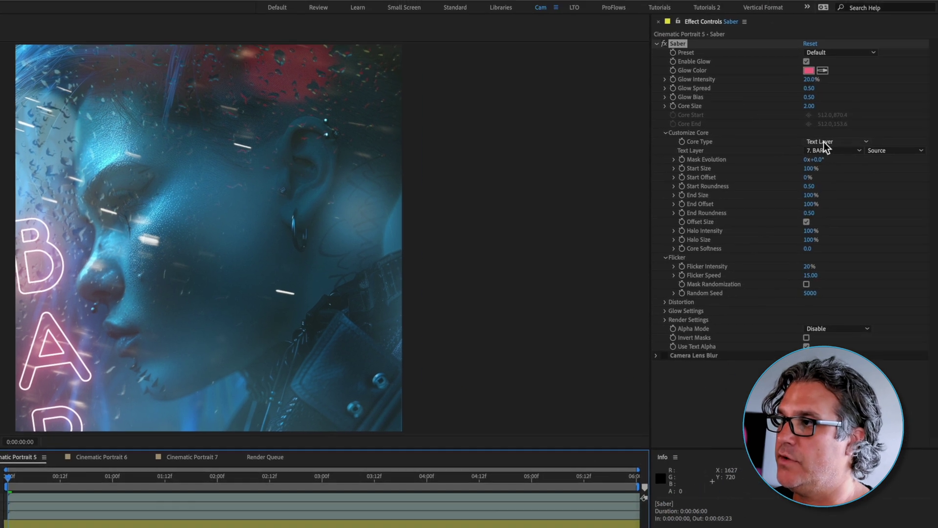
Keep Core Type on Text Layer and set the glow's source to the BAR 2 text layer
left_click(824, 141)
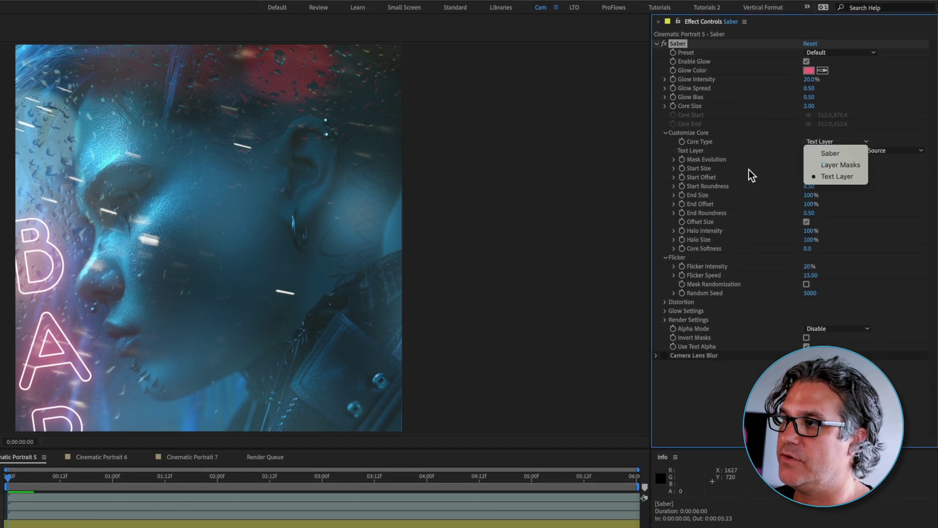
left_click(832, 177)
left_click(824, 152)
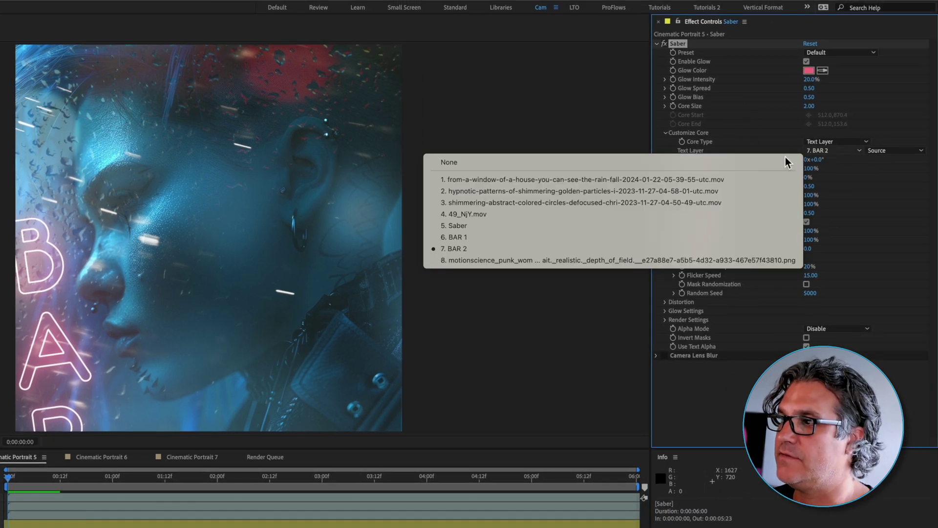
left_click(538, 252)
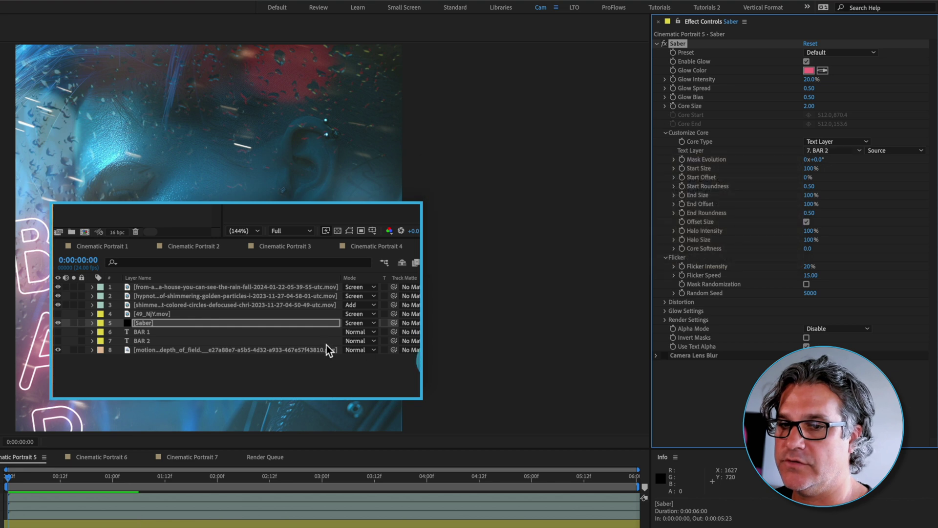
left_click(256, 340)
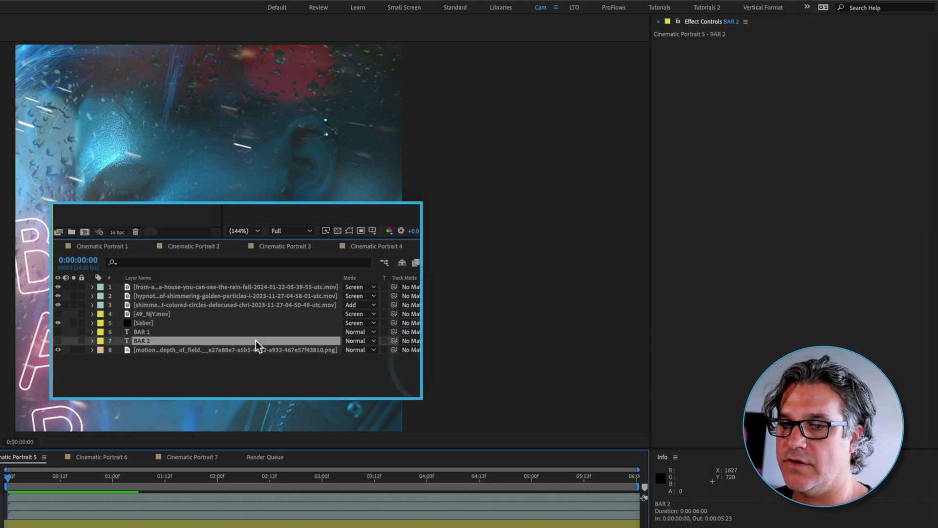
left_click(193, 323)
left_click(827, 151)
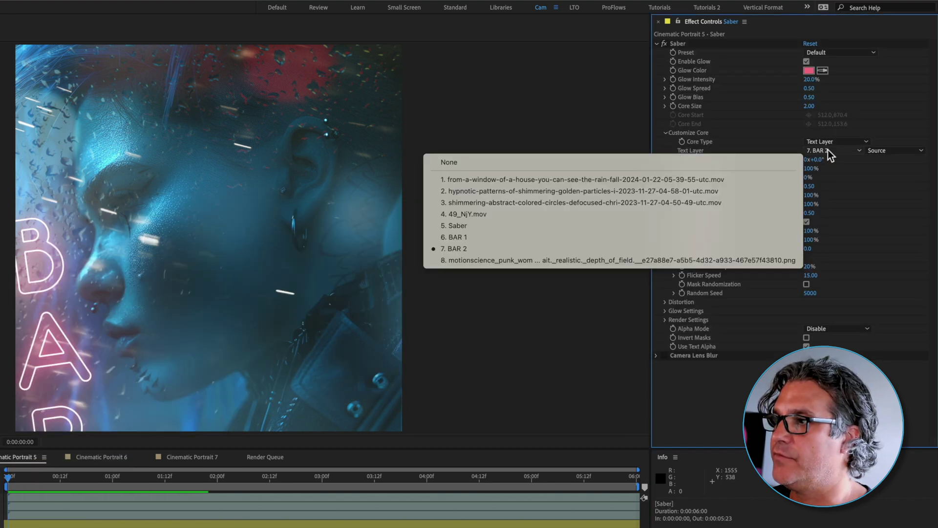
left_click(507, 235)
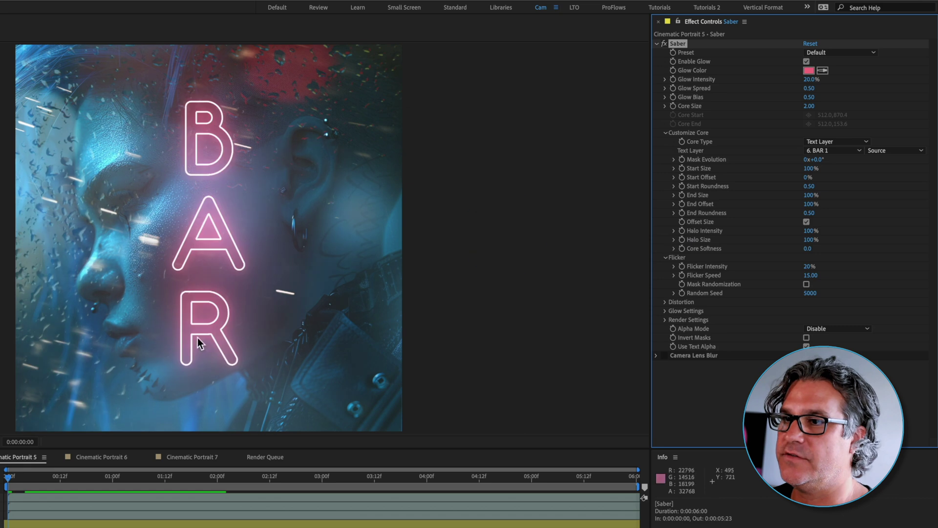
left_click(834, 151)
left_click(541, 247)
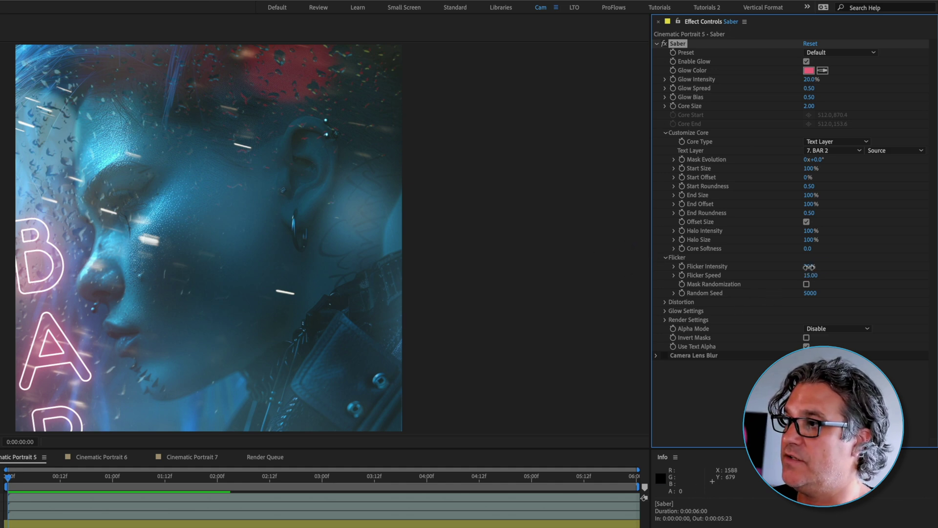
left_click(808, 267)
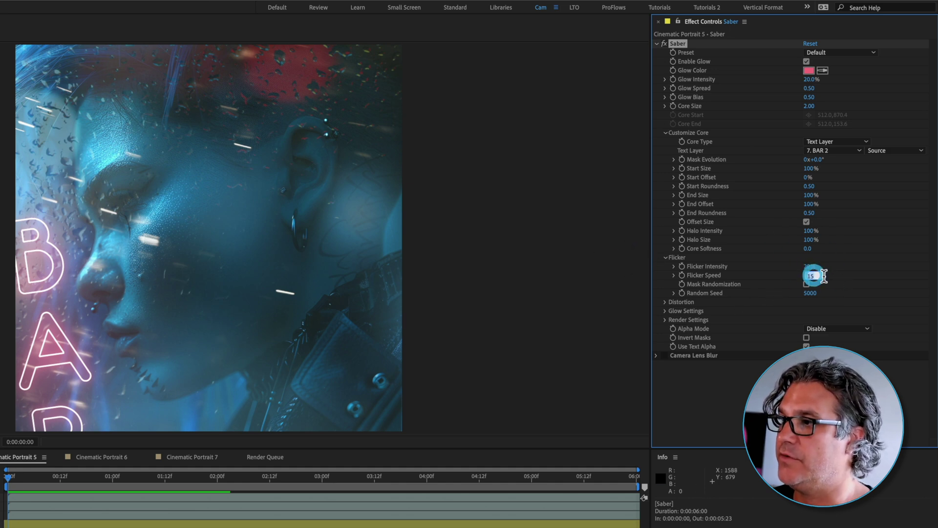
Commit the Flicker value, enable Camera Lens Blur (Blur Radius 25) on the neon letters, then hide Saber
left_click(856, 276)
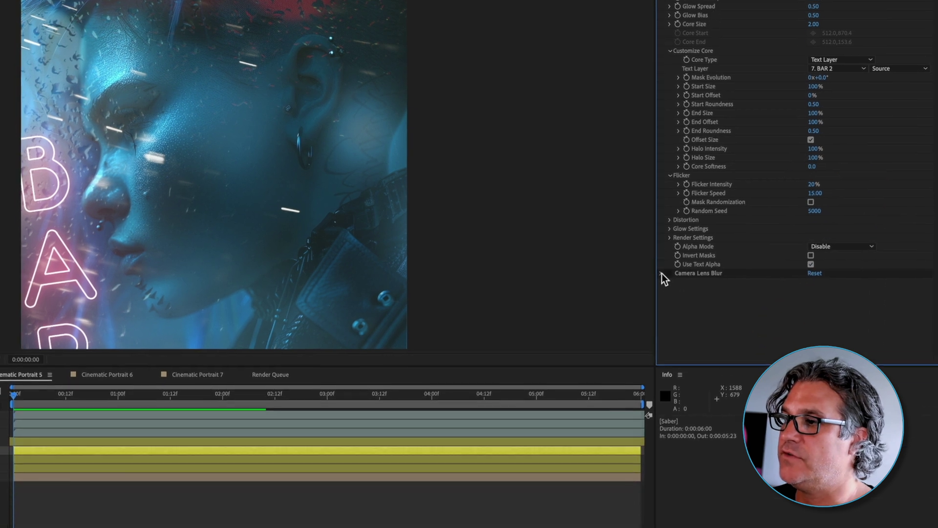
left_click(662, 274)
scroll(701, 199, "down", 3)
left_click(701, 192)
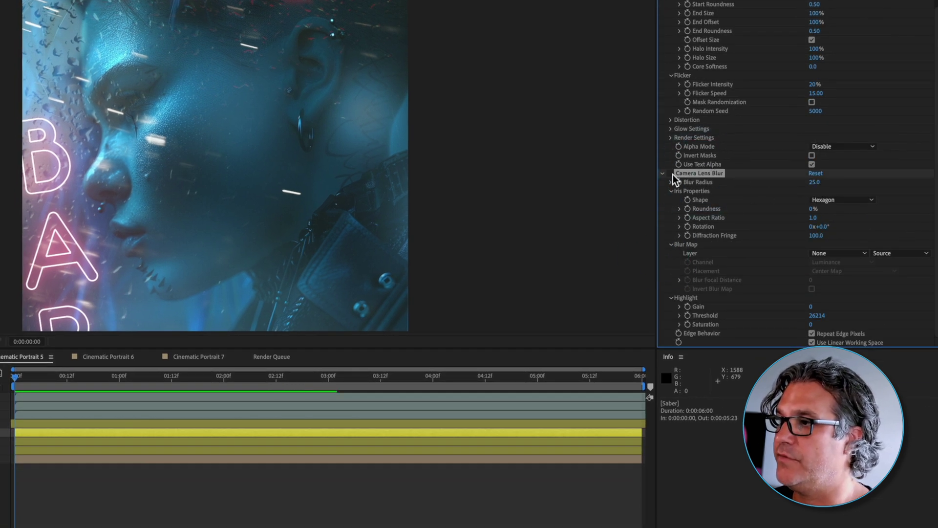
left_click(673, 174)
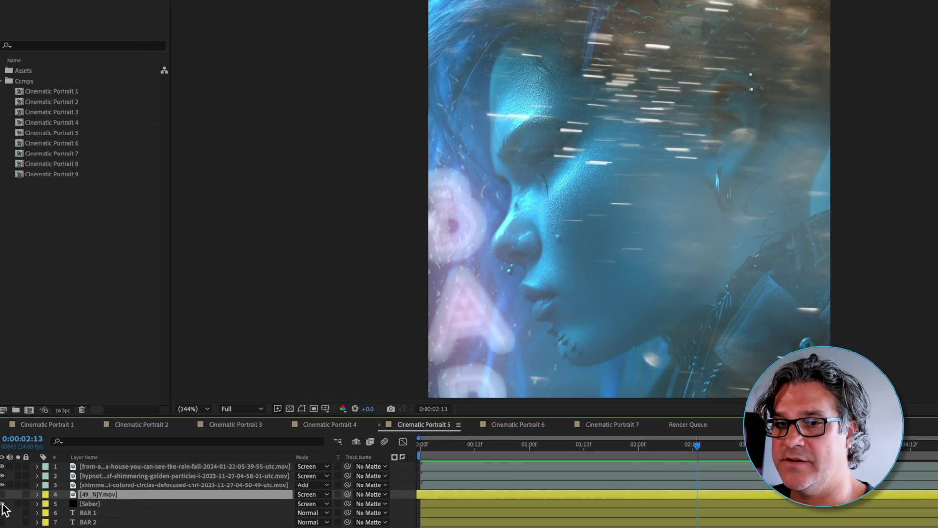
left_click(2, 503)
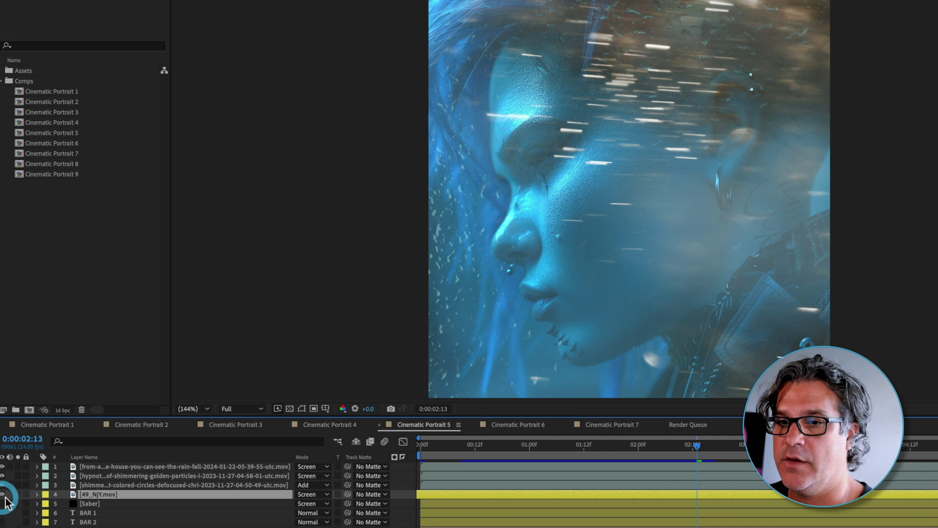
Show the Saber glow again and switch off Camera Lens Blur on the footage
left_click(2, 503)
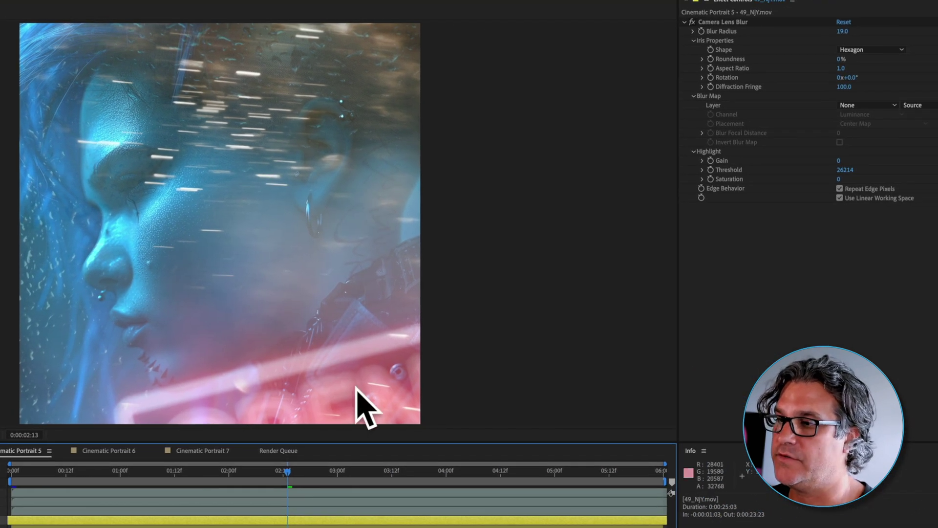
left_click(732, 23)
left_click(843, 31)
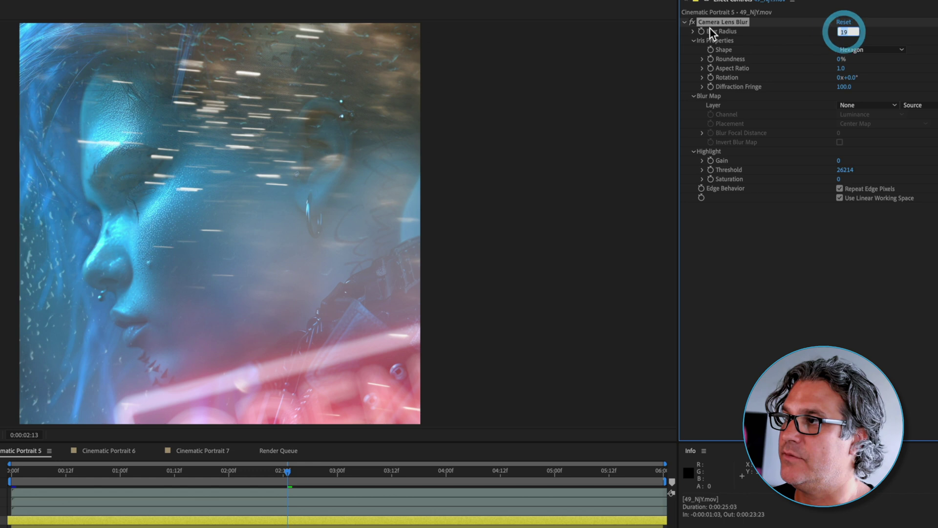
left_click(693, 23)
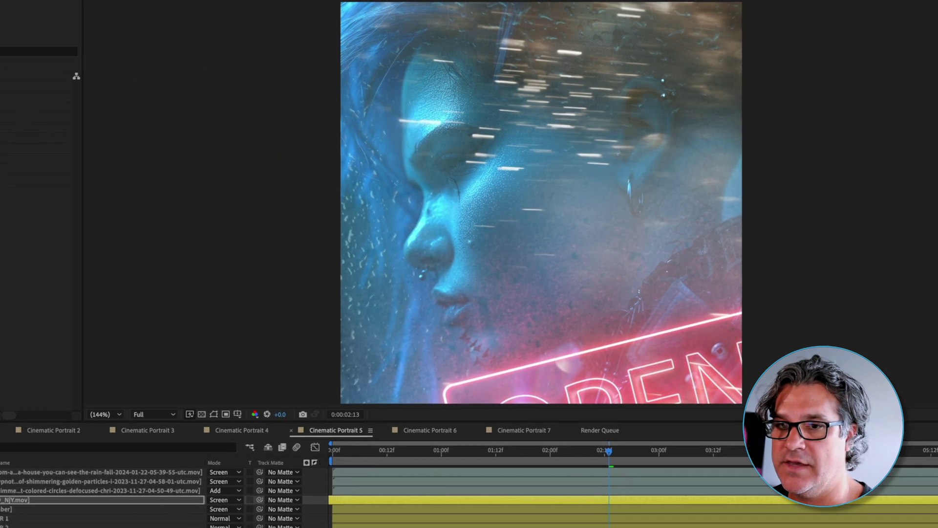
Reset the 49_NJY.mov OPEN 24H sign's Transform to centre, then solo and preview it
left_click(37, 495)
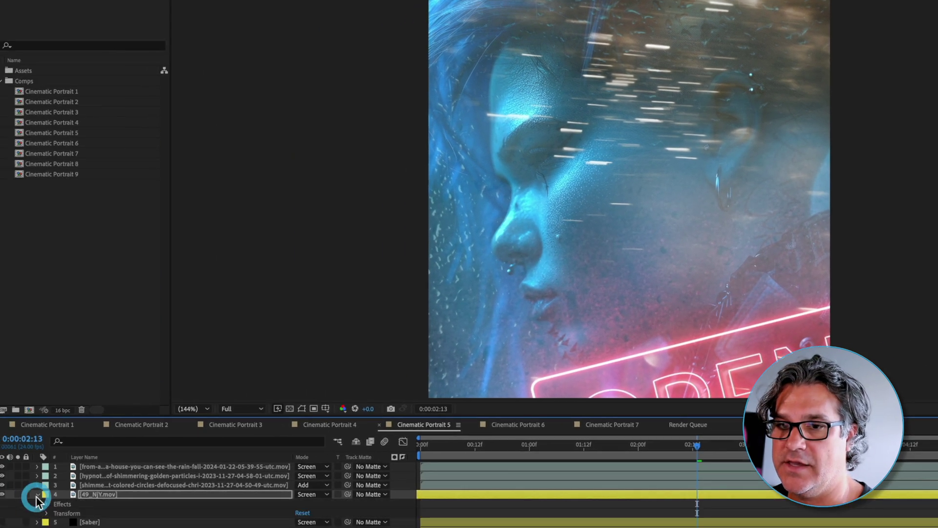
left_click(46, 513)
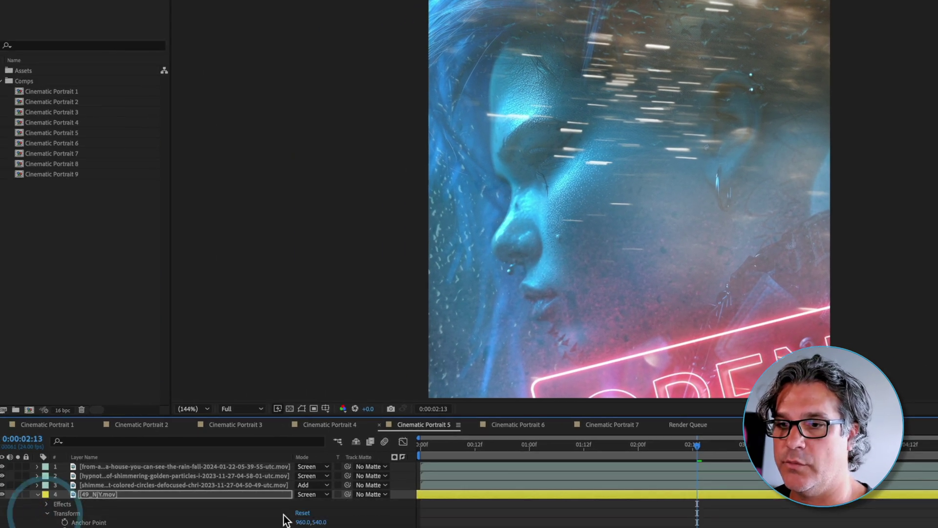
left_click(302, 512)
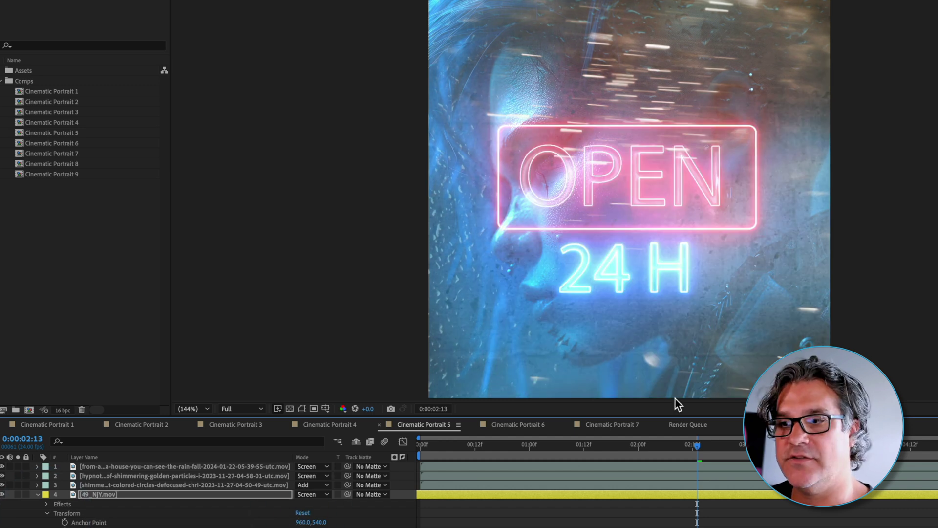
left_click(17, 494)
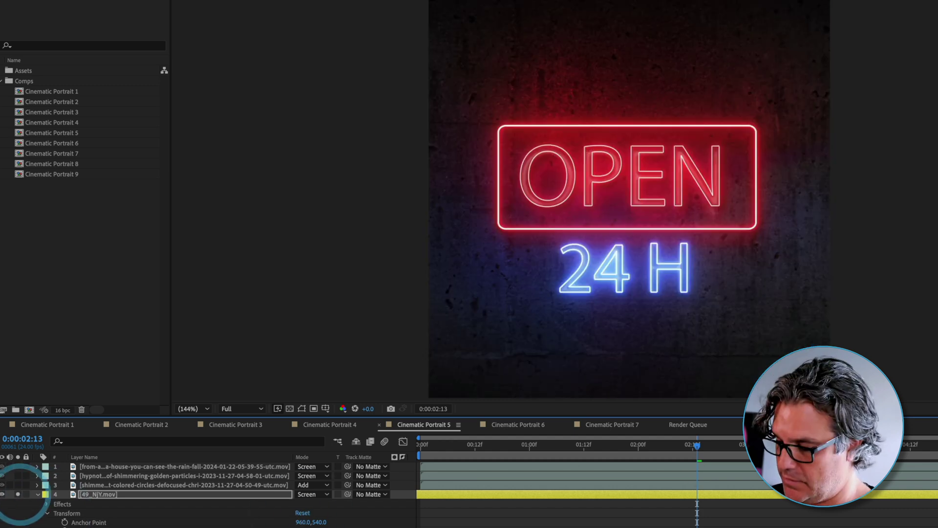
key("space")
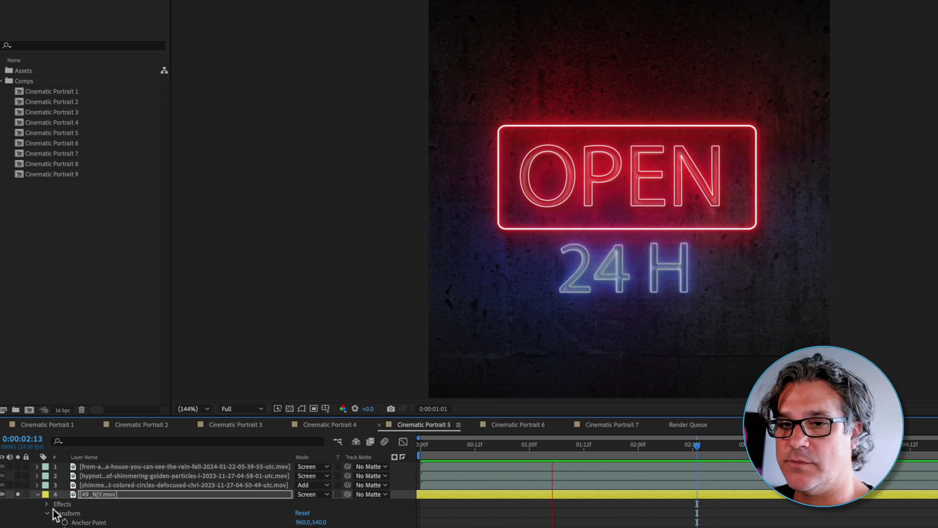
key("space")
left_click(17, 494)
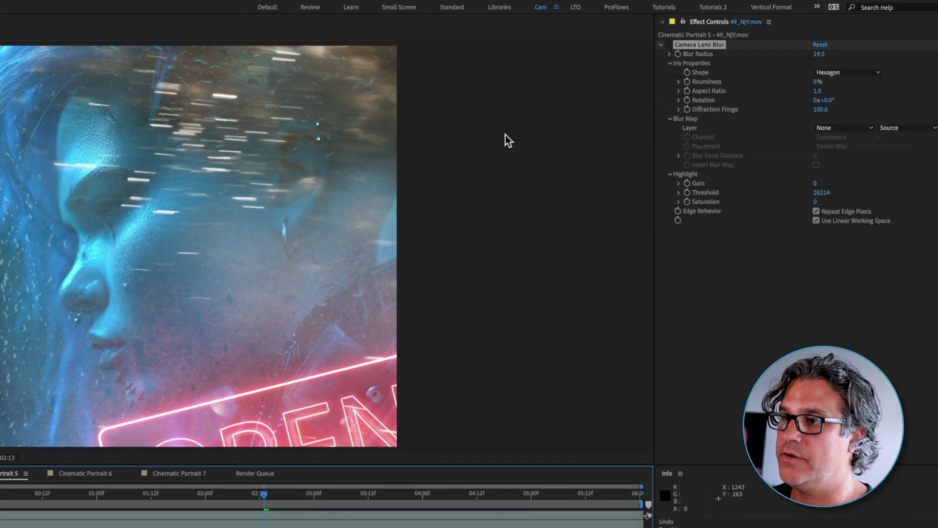
Enable Camera Lens Blur on the sign, hide the OPEN 24H layer and show the BAR letters
left_click(668, 45)
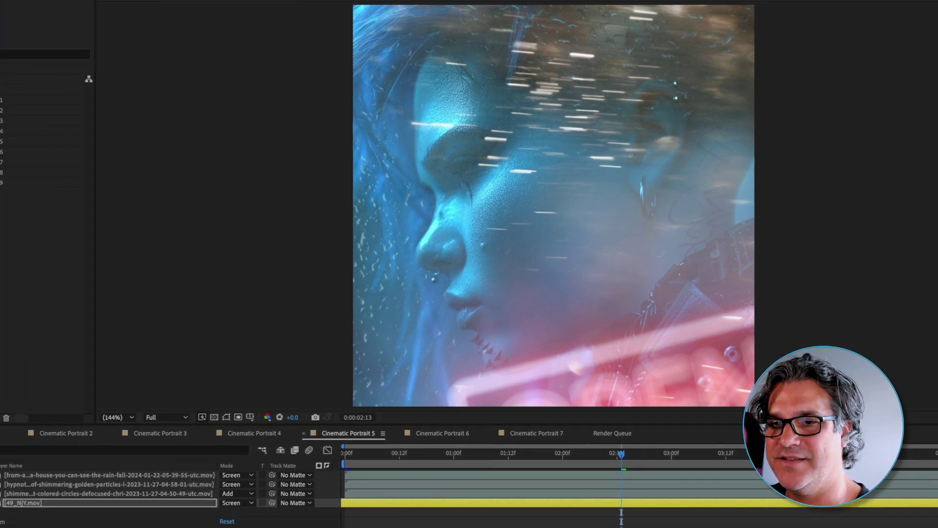
left_click(37, 494)
left_click(37, 493)
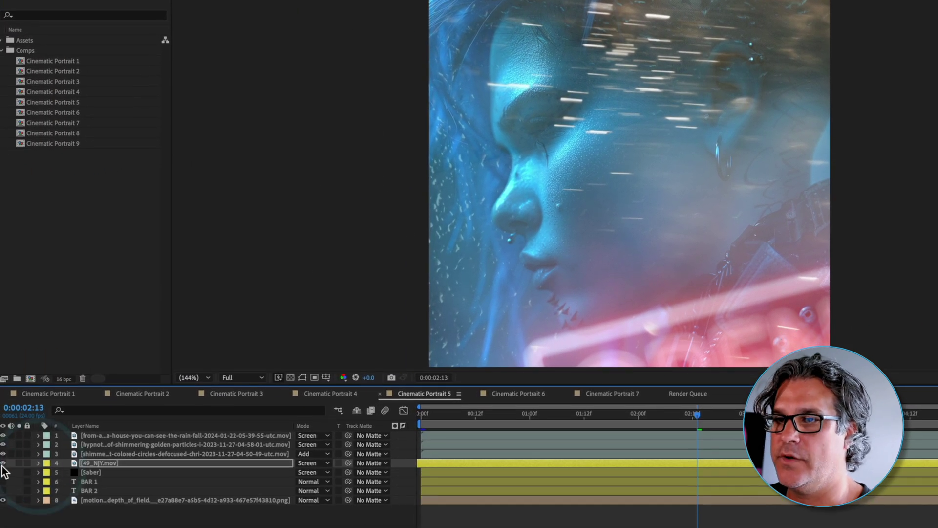
left_click(2, 492)
left_click(4, 472)
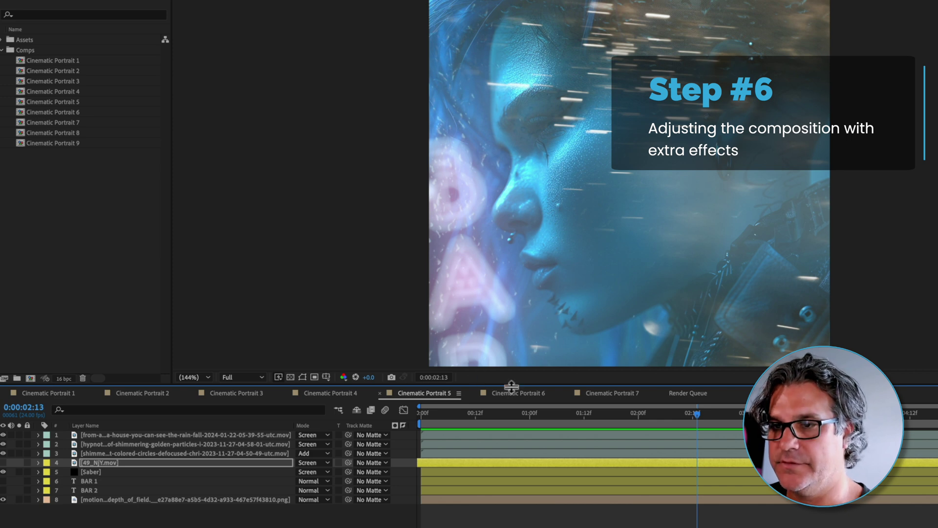
Switch to Cinematic Portrait 6 and check the smoking portrait inside Cinematic Portrait 1
left_click(529, 391)
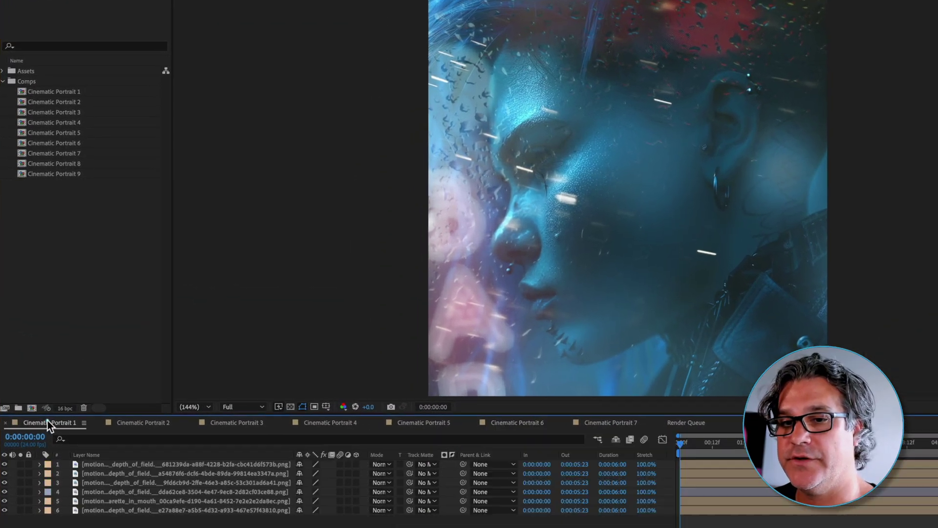
left_click(53, 331)
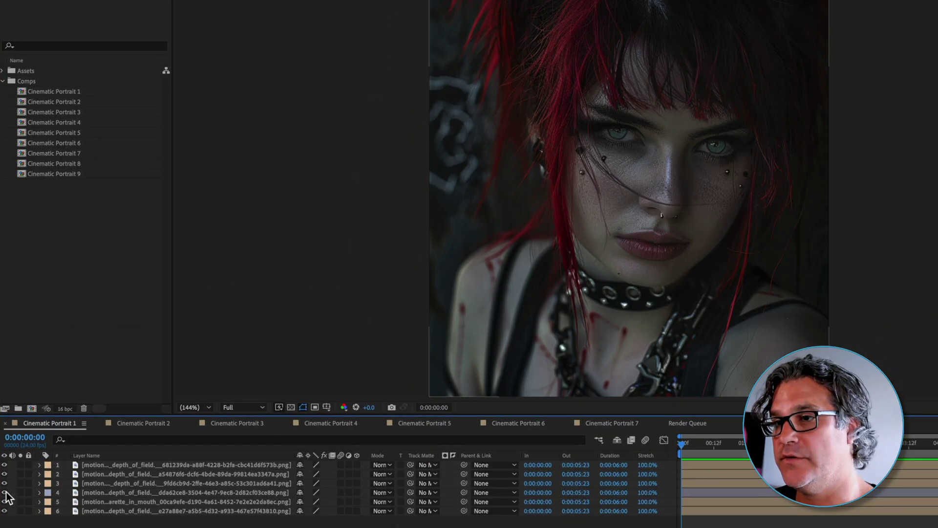
left_click_drag(5, 465, 4, 492)
left_click(115, 502)
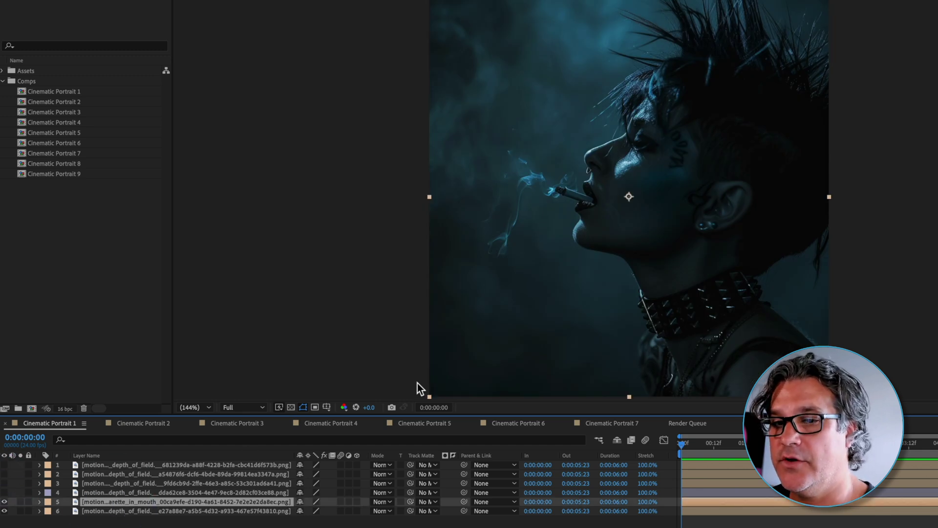
left_click(525, 424)
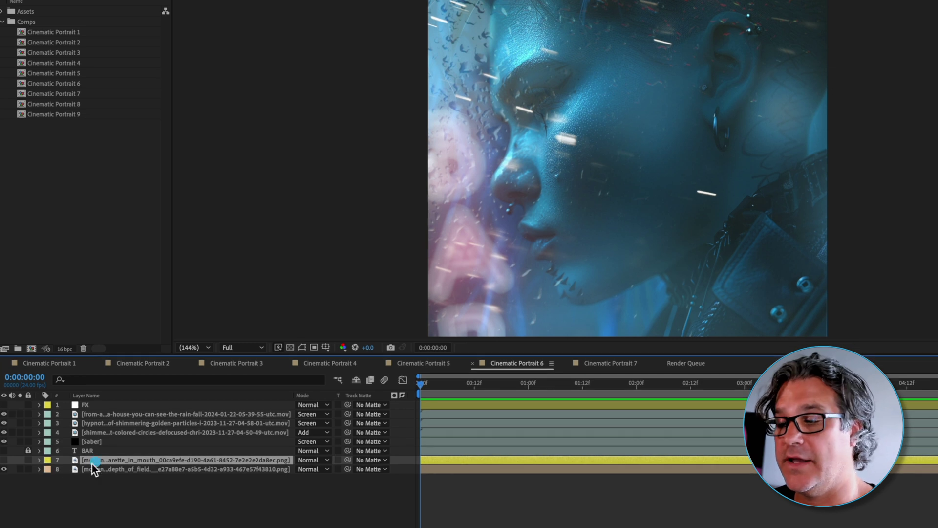
Solo and compare portrait layers 7 and 8, then make both visible
left_click(93, 463)
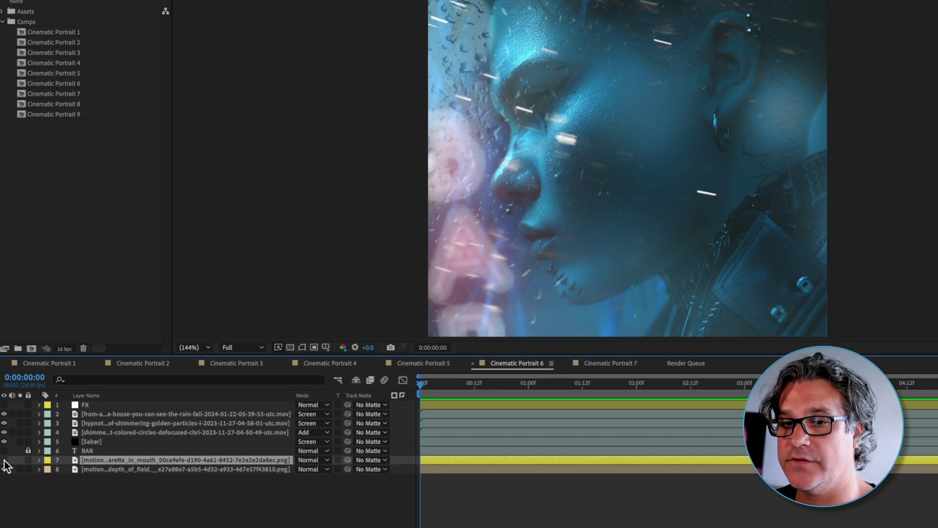
left_click(99, 470)
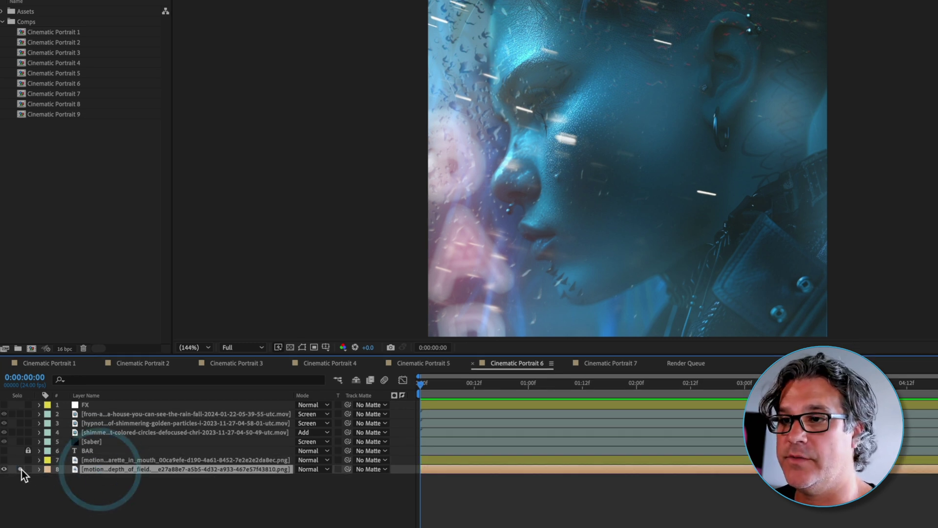
left_click(21, 469)
left_click(21, 461)
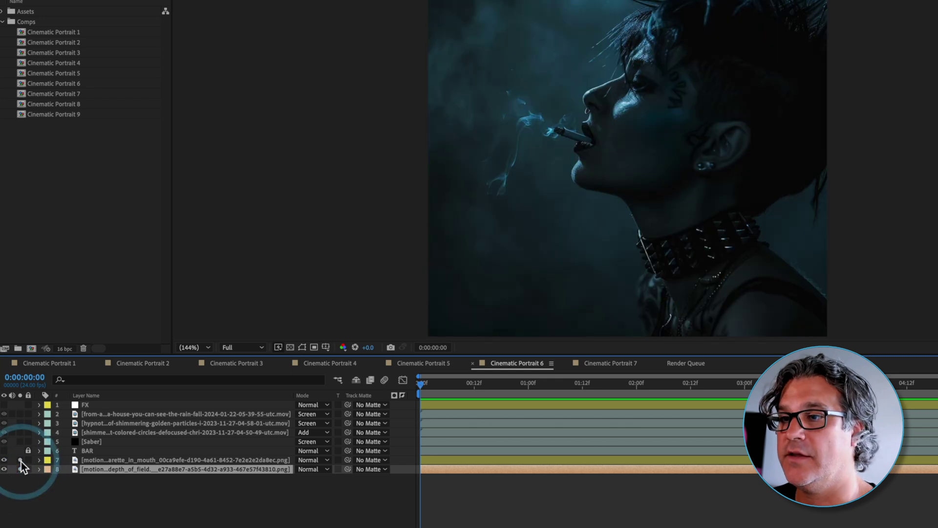
left_click_drag(22, 461, 21, 482)
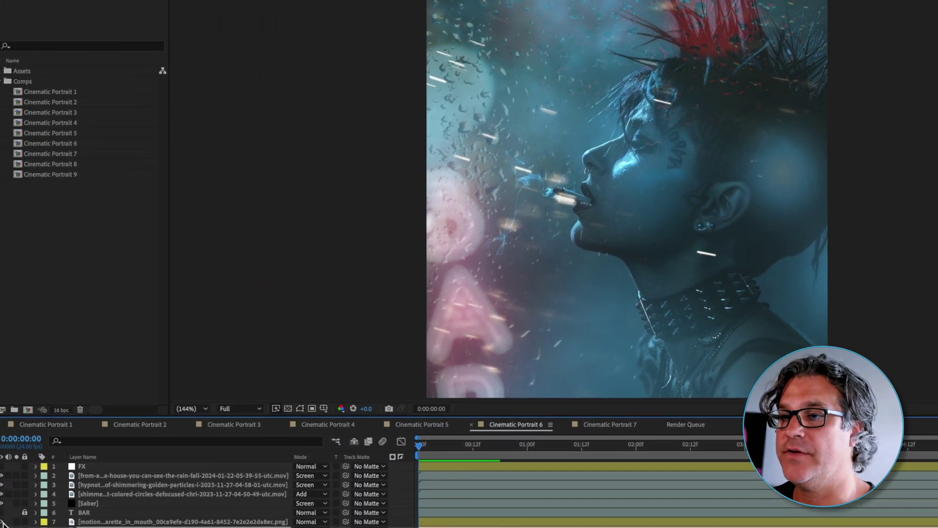
left_click(5, 519)
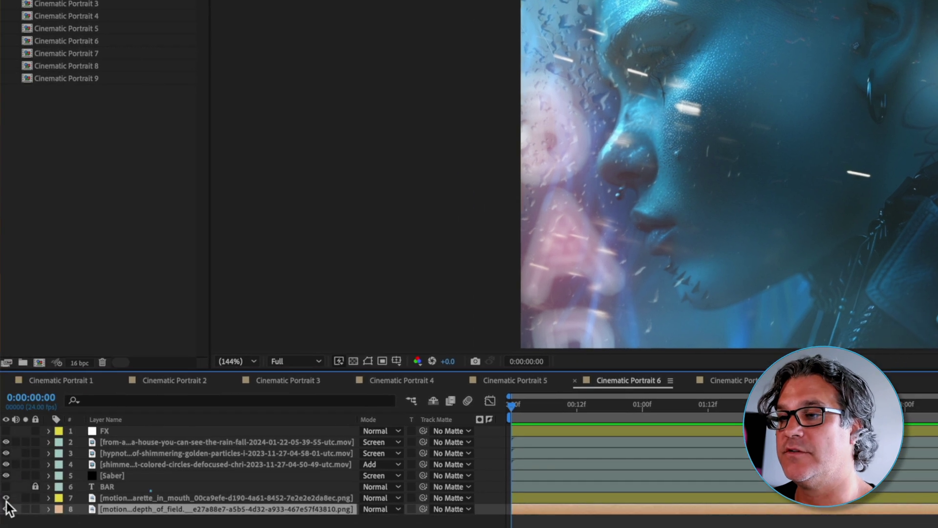
left_click(6, 509)
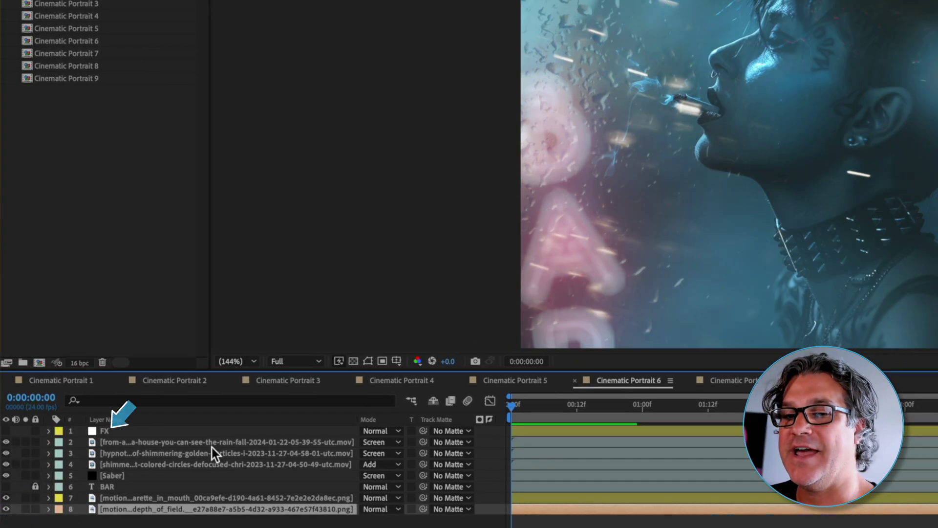
Enable Bad TV on the FX adjustment layer, toggling it off and on to compare
left_click(143, 429)
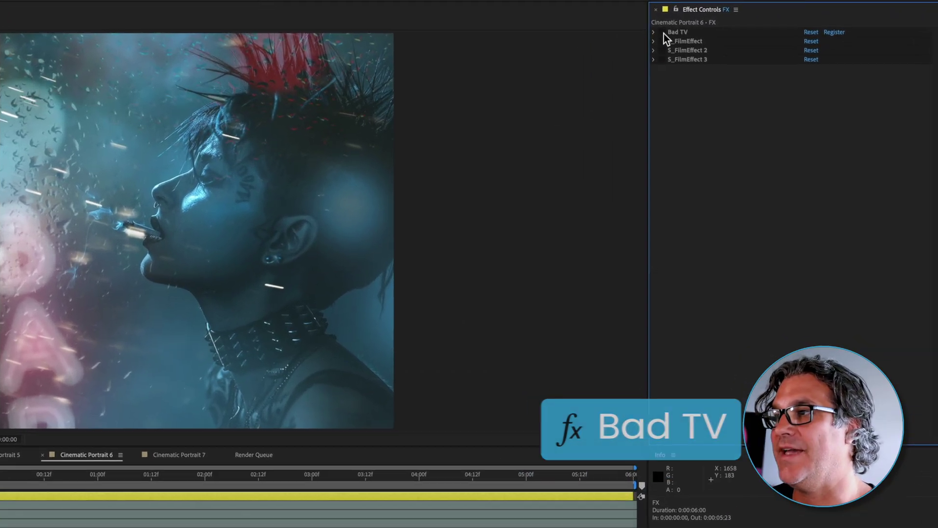
left_click(661, 32)
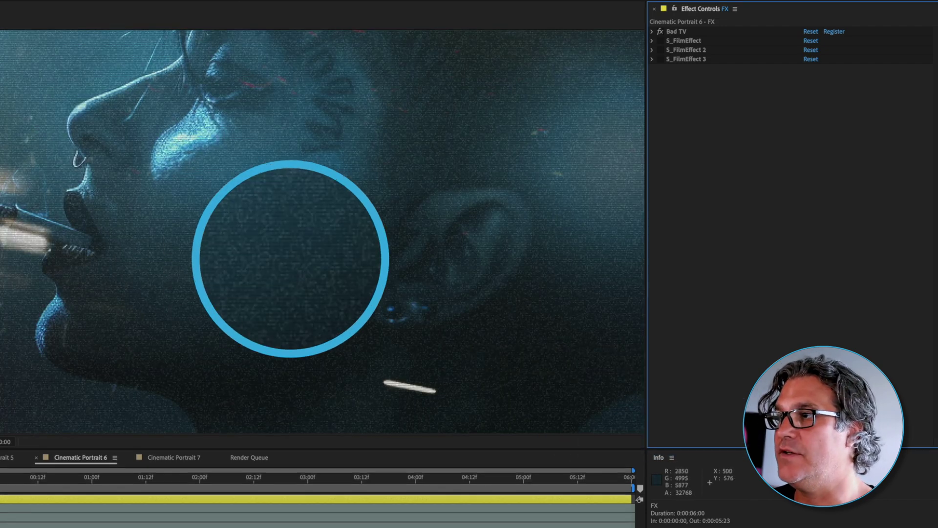
left_click(651, 32)
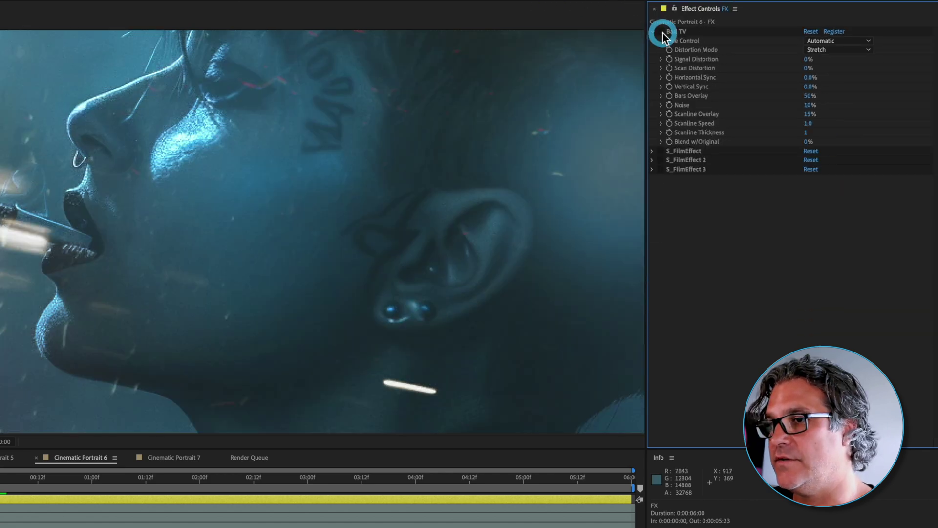
left_click(662, 33)
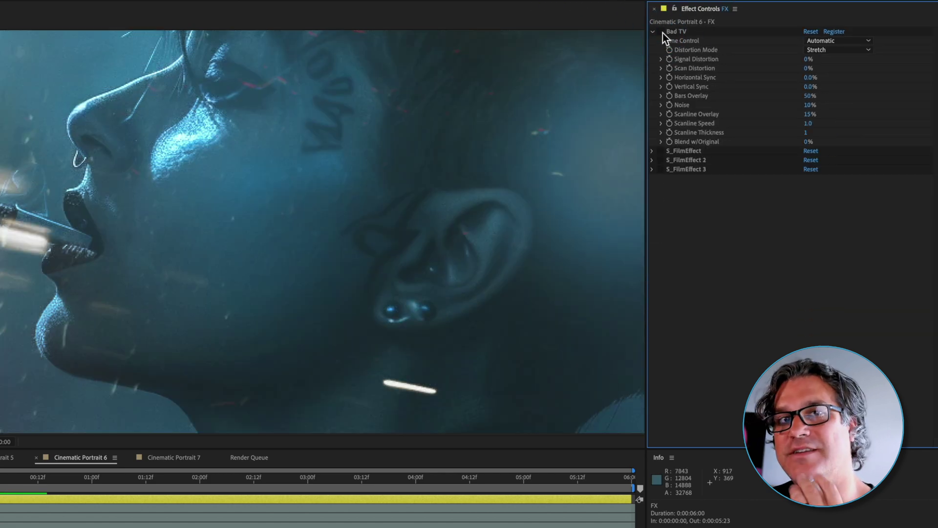
left_click(663, 34)
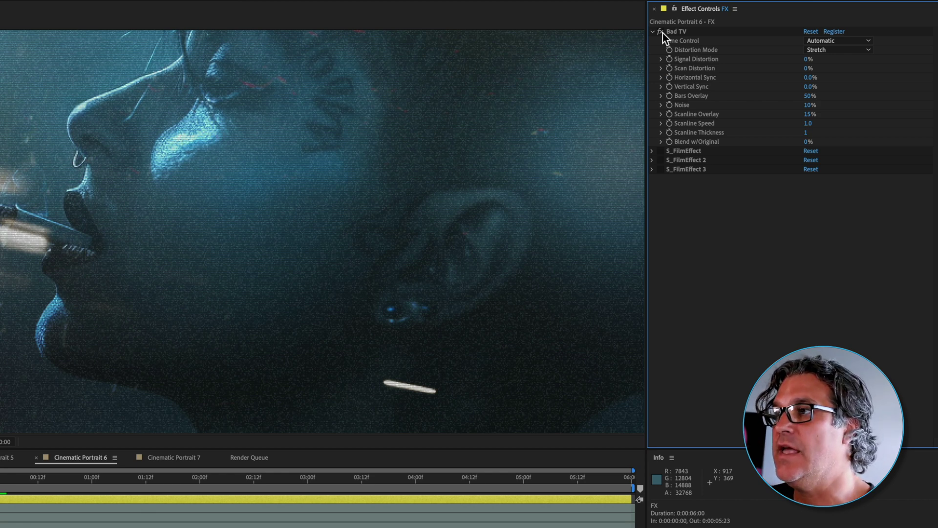
left_click(653, 32)
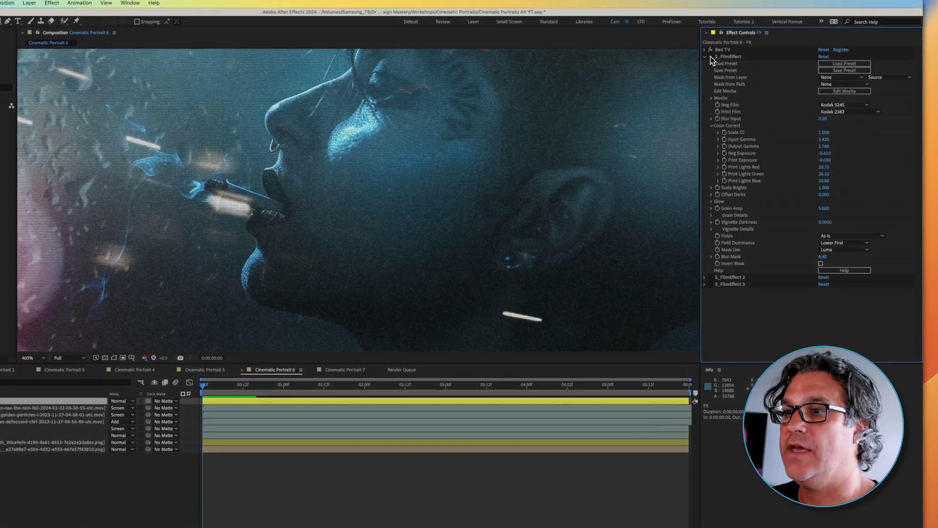
Toggle S_FilmEffect on and off to compare the grade, then turn it off
left_click(661, 40)
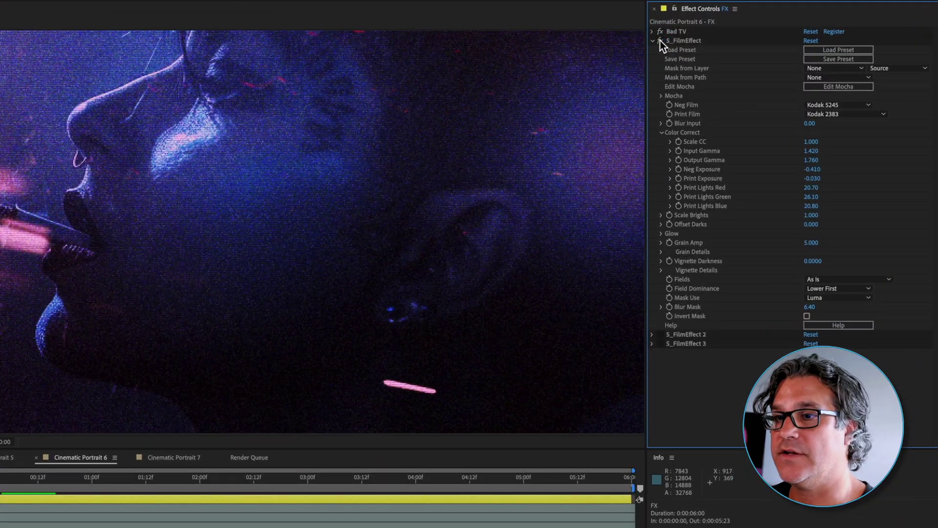
left_click(661, 40)
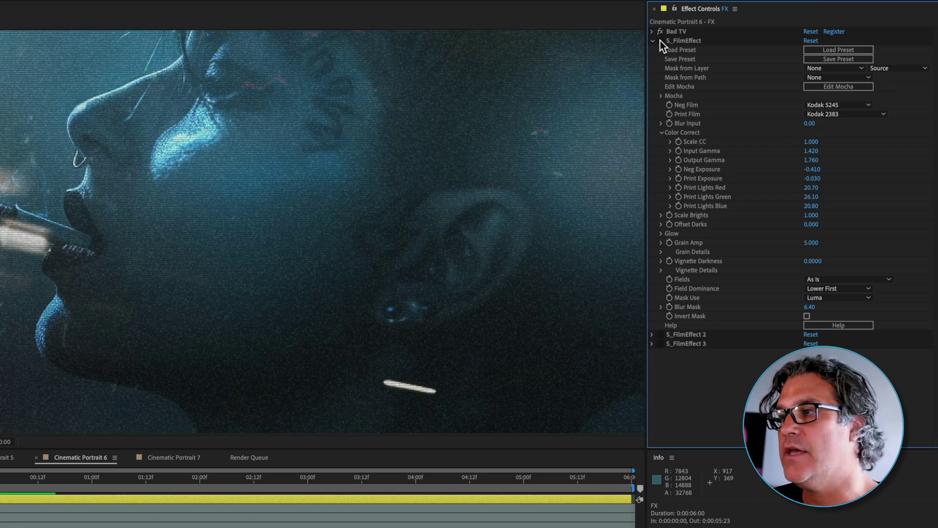
left_click(660, 40)
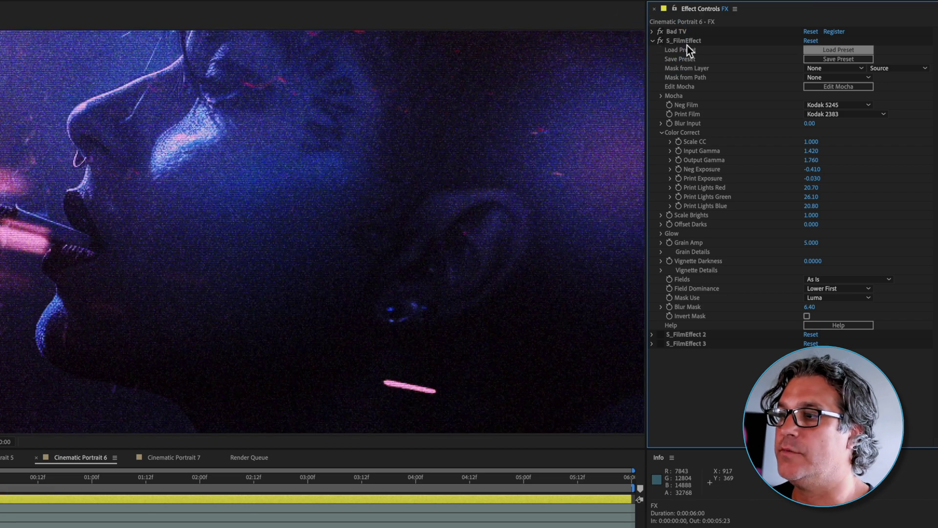
left_click(653, 41)
left_click(660, 40)
Try the S_FilmEffect 2 and S_FilmEffect 3 grades, ending with the first S_FilmEffect enabled
left_click(661, 50)
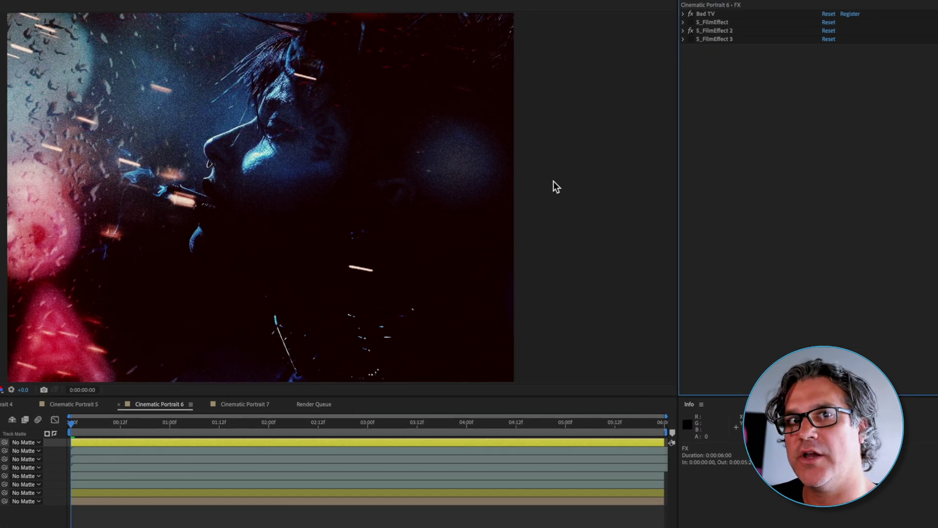
left_click(691, 31)
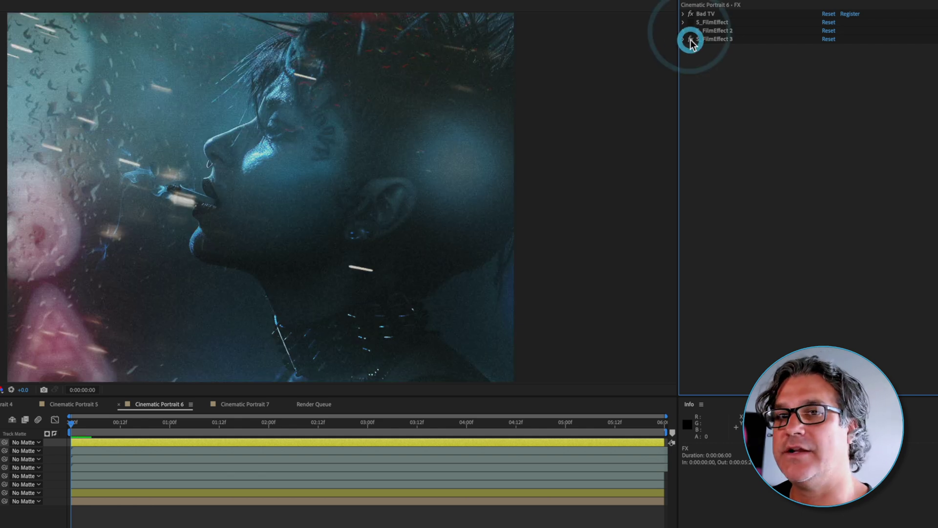
left_click(690, 40)
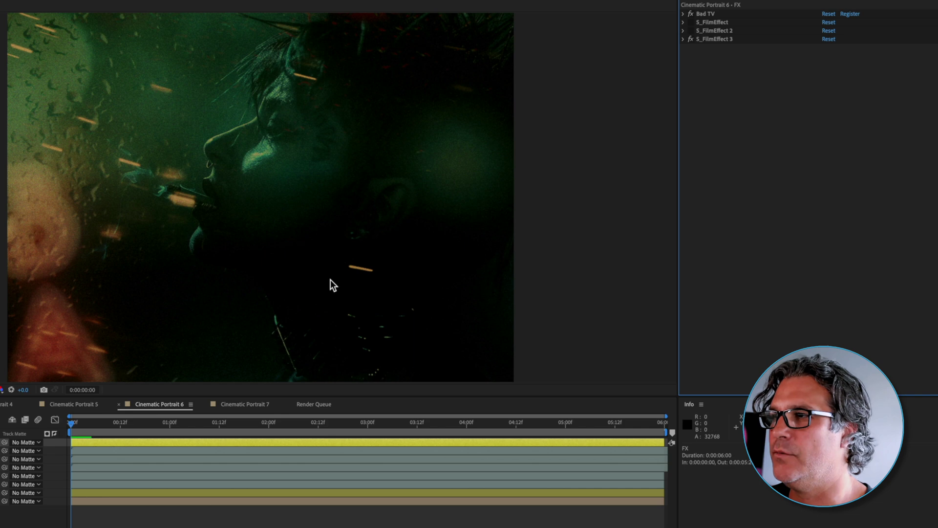
left_click(691, 39)
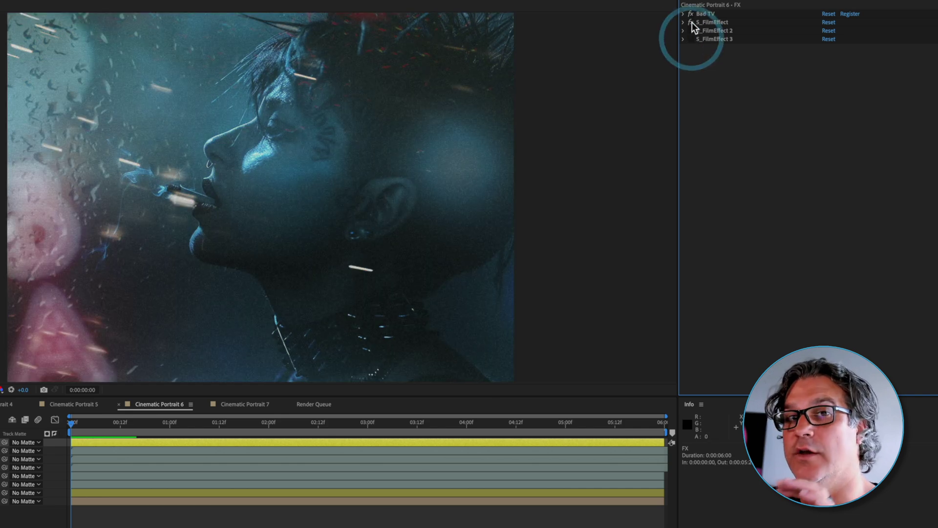
left_click(691, 23)
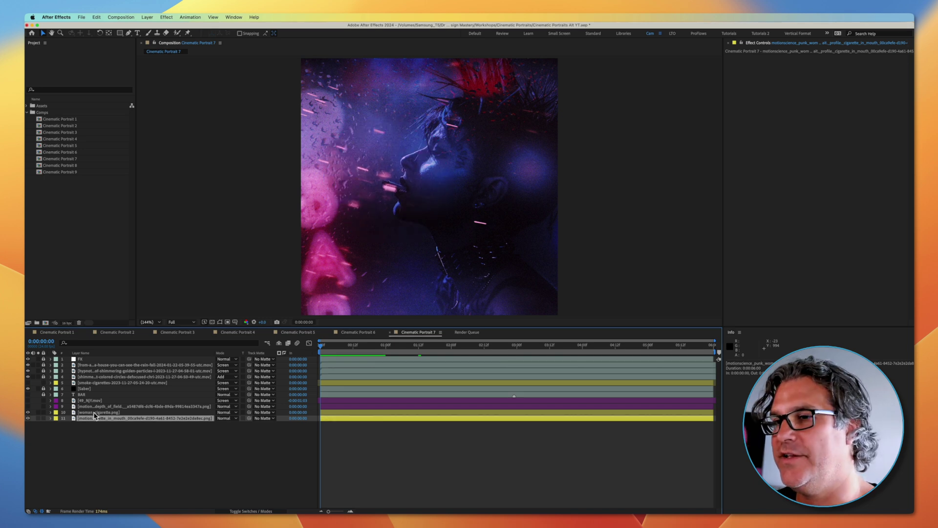
Solo the smoking-woman photo layer and zoom in on the cigarette
left_click(39, 418)
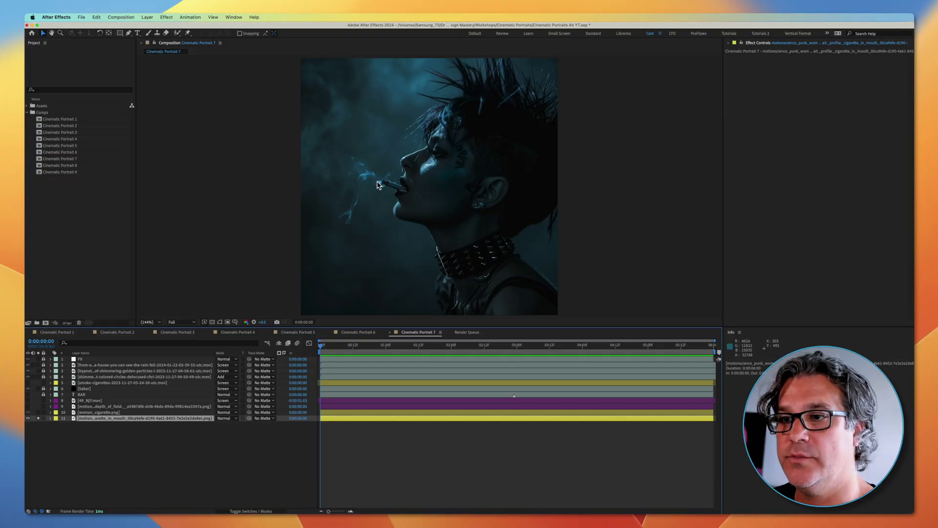
scroll(376, 184, "up", 5)
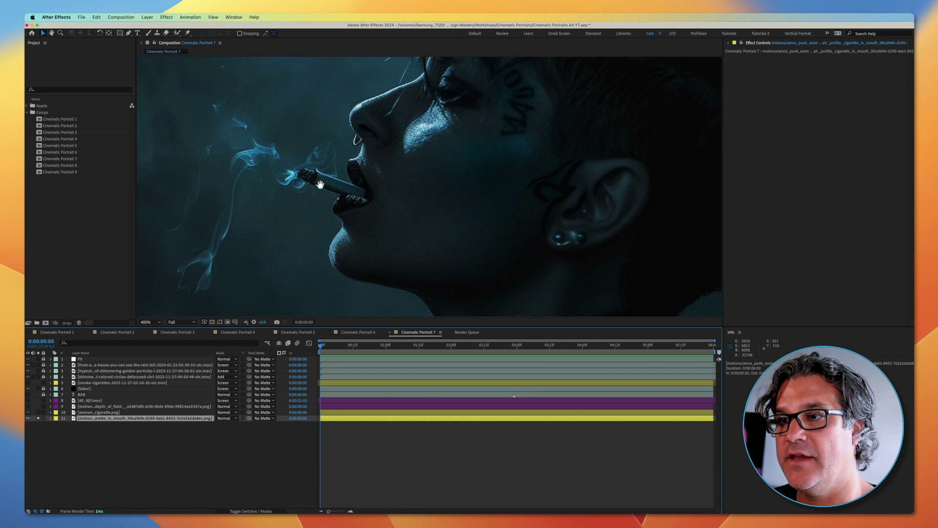
left_click_drag(320, 184, 405, 180)
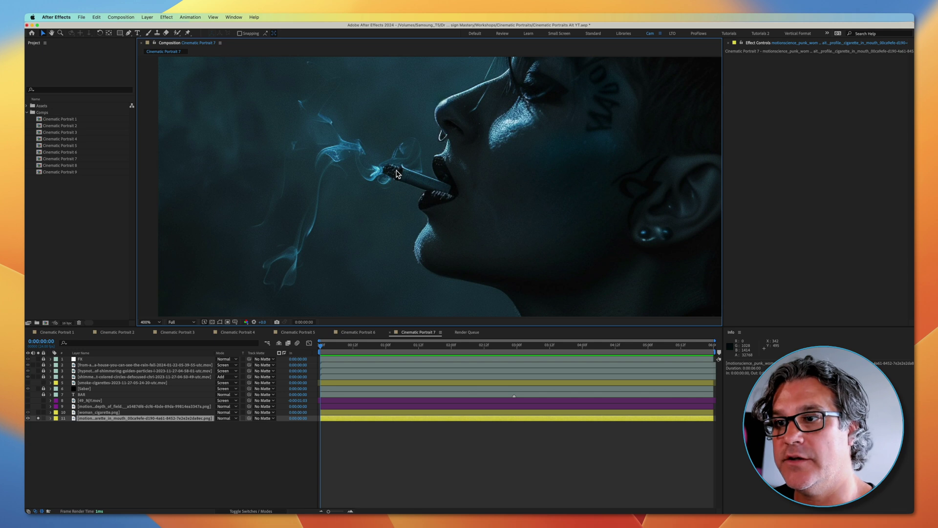
scroll(391, 181, "down", 2)
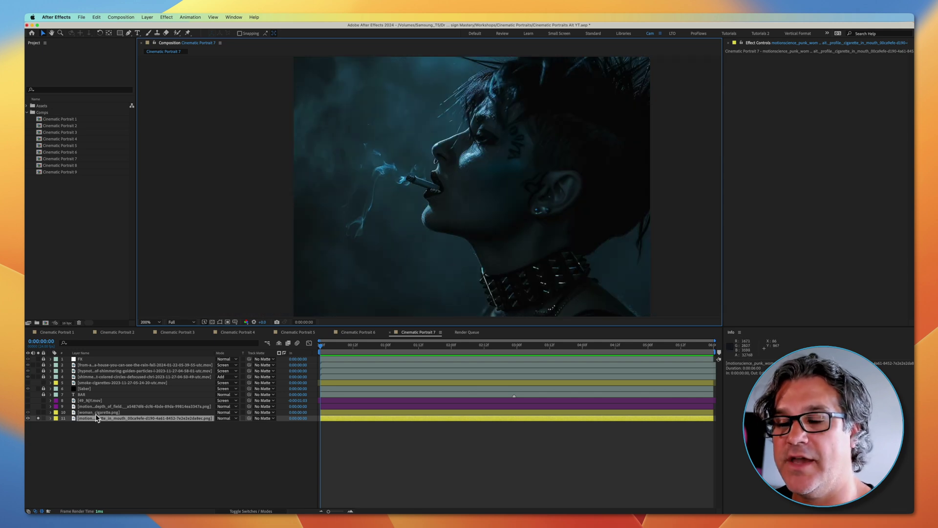
Solo both woman image layers, then restore the full composite and select the smoke-cigarettes layer
left_click_drag(39, 418, 38, 411)
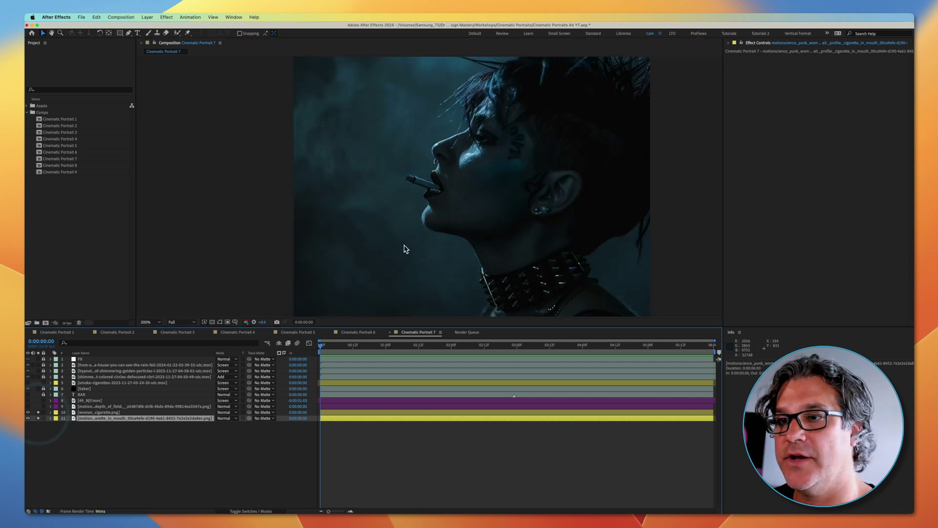
scroll(438, 208, "up", 5)
scroll(409, 211, "down", 3)
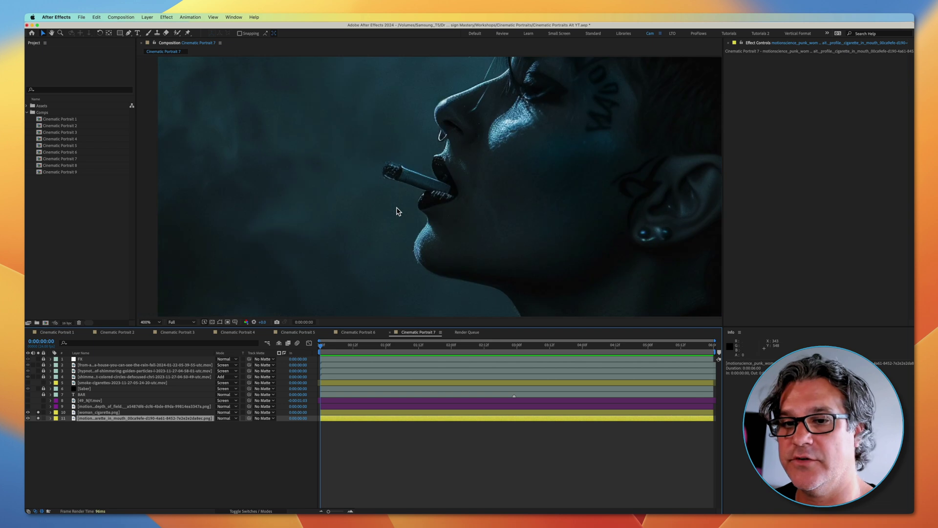
left_click(39, 413)
left_click(38, 413)
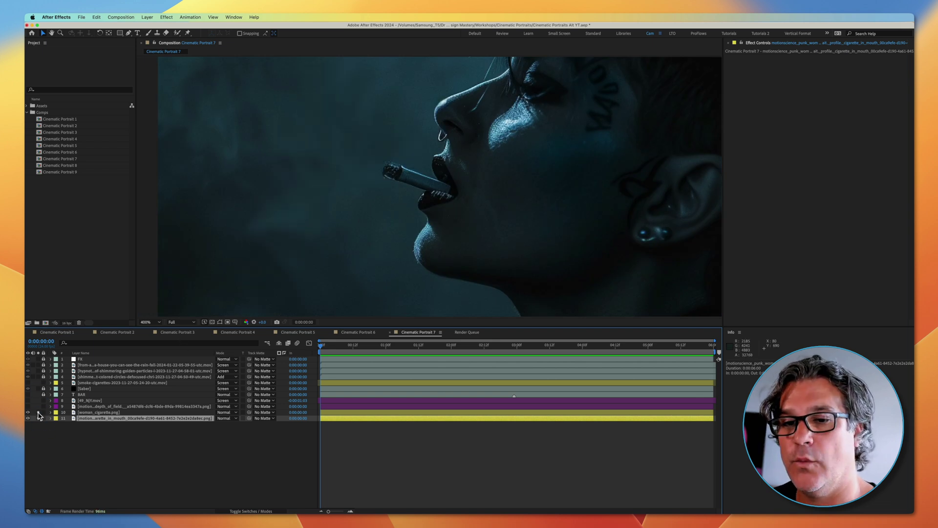
left_click_drag(38, 418, 38, 413)
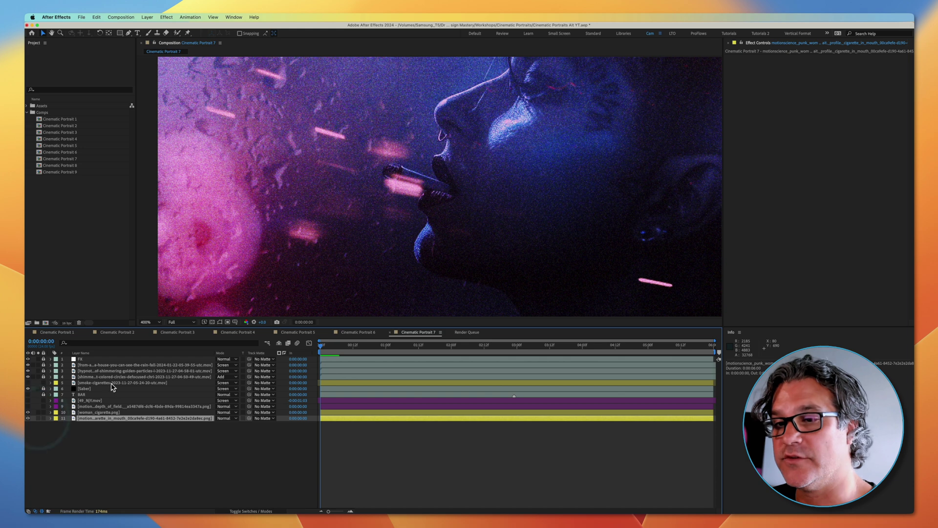
left_click(111, 383)
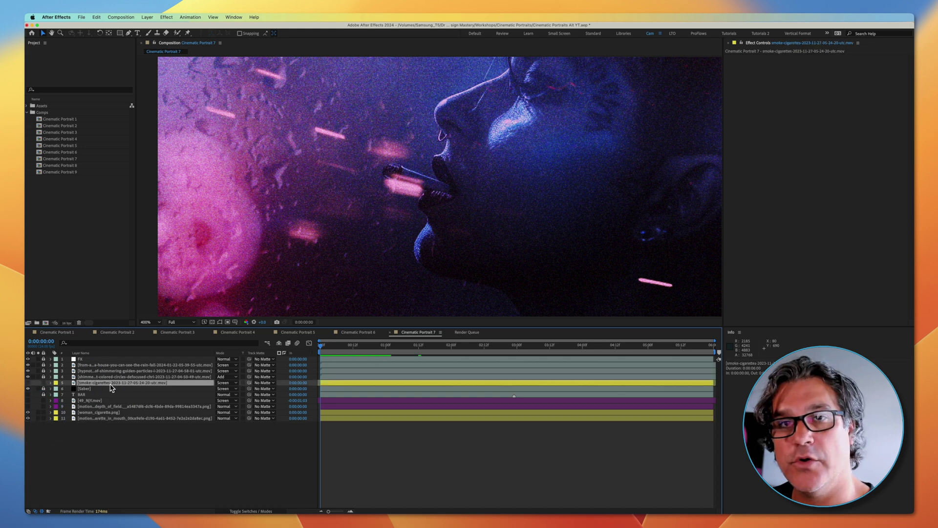
Solo the smoke-cigarettes clip, zoom the viewer and play it back
left_click(38, 383)
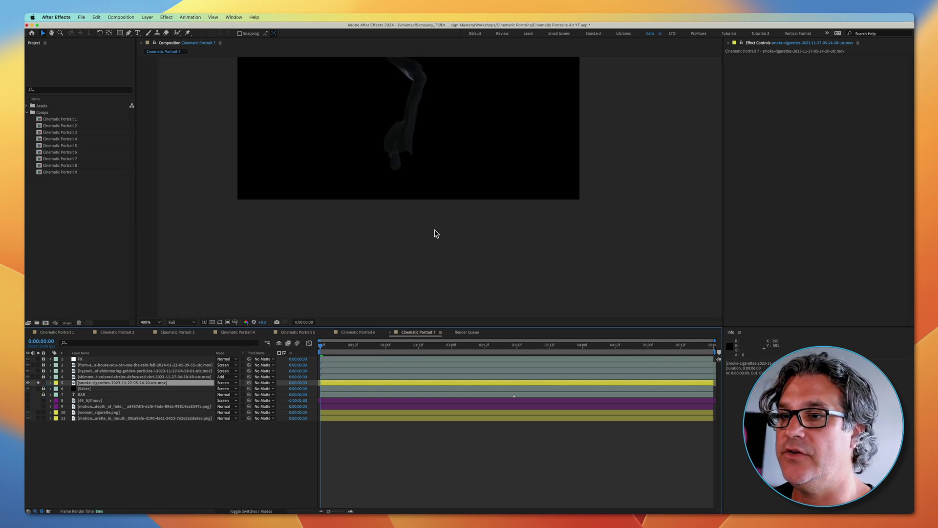
scroll(459, 295, "up", 3)
left_click(461, 311)
key("comma")
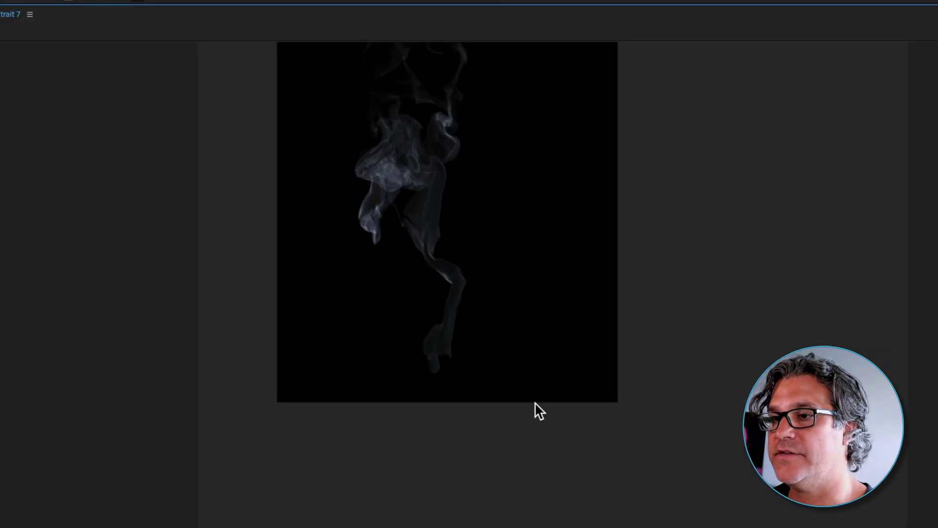
key("space")
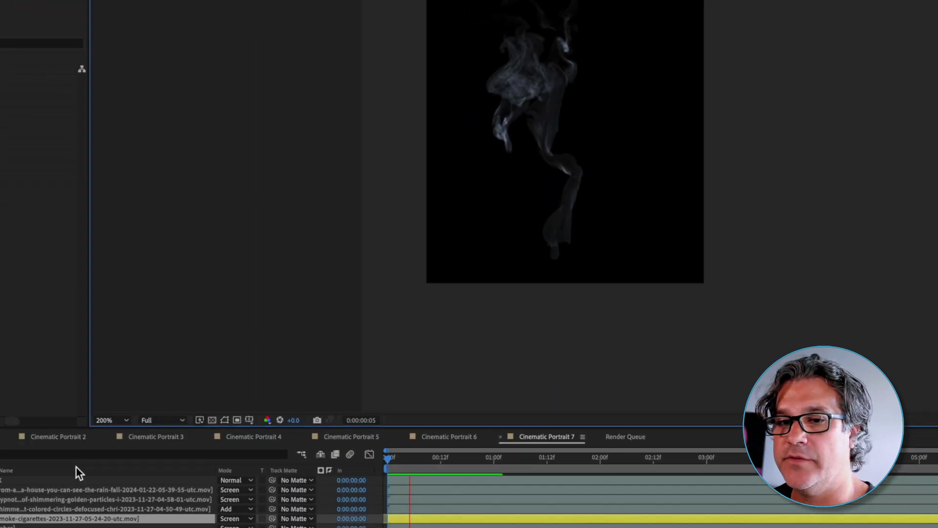
key("space")
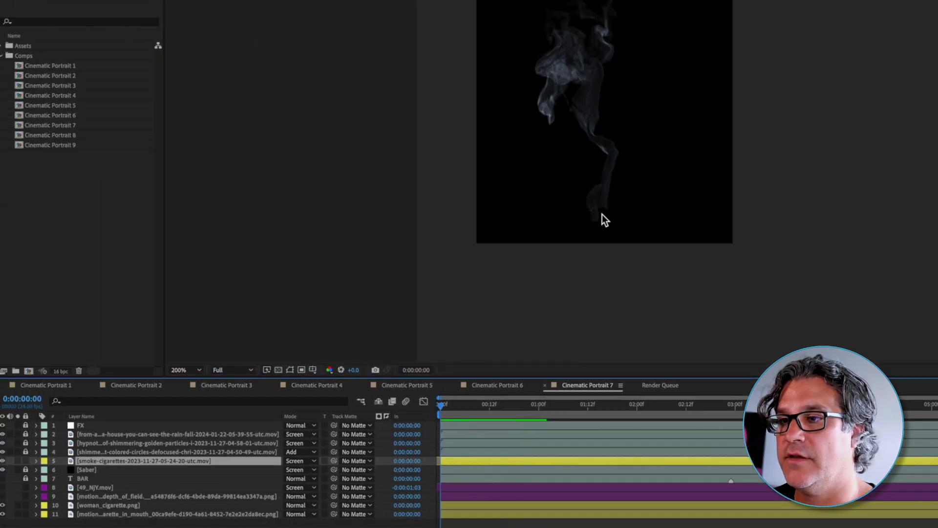
Play the full composite with the smoke, check its 24% Scale, and jump to frame 22
key("space")
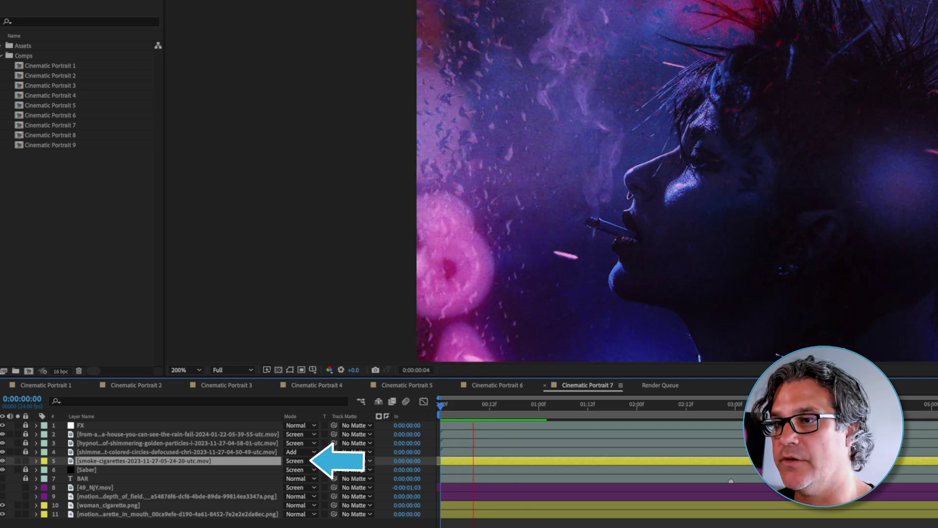
key("s")
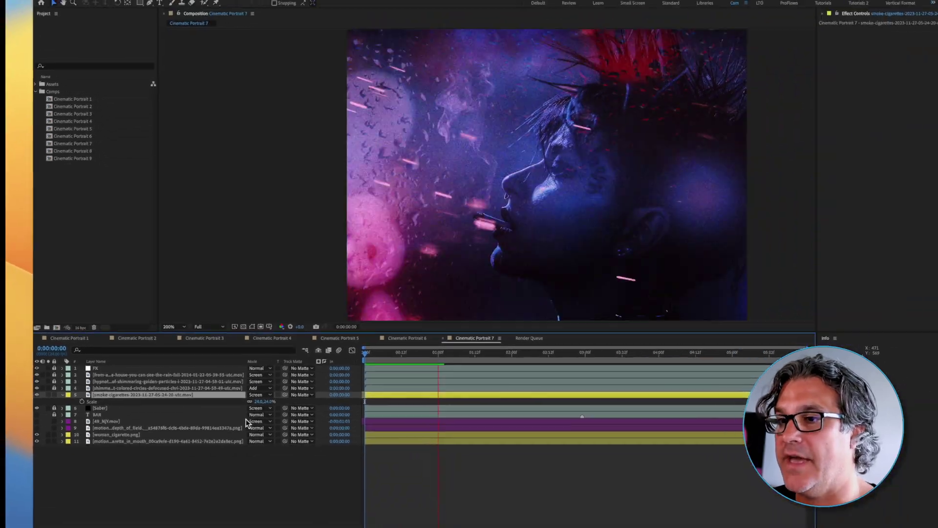
key("s")
left_click(432, 352)
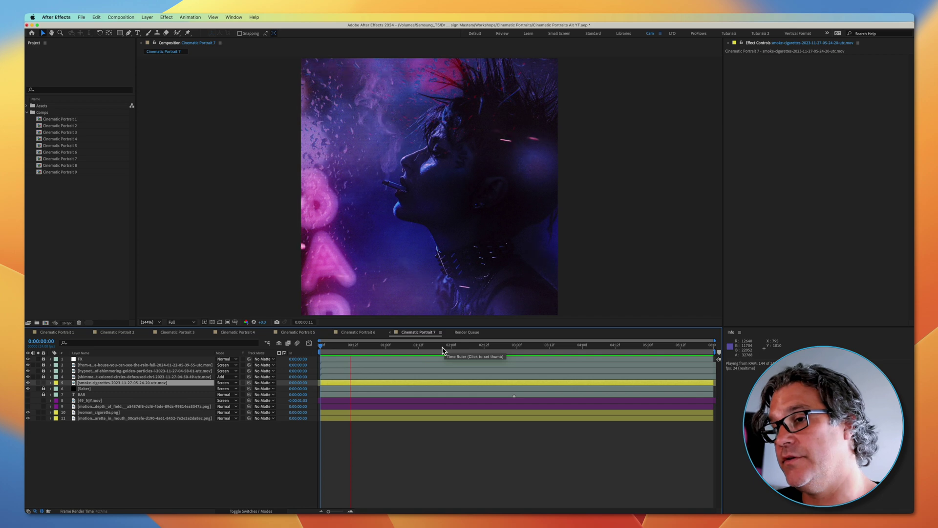
Place the current-time indicator at 0:00:01:21 on the time ruler
left_click(443, 348)
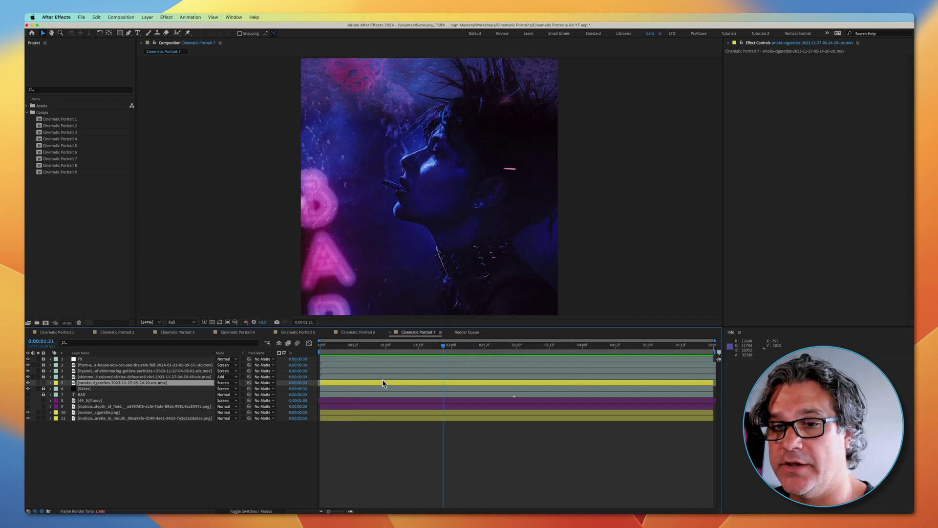
Show the red-haired woman layer 9, hide the Saber BAR sign, and show the 49_NJY.mov pink glow
left_click(4, 460)
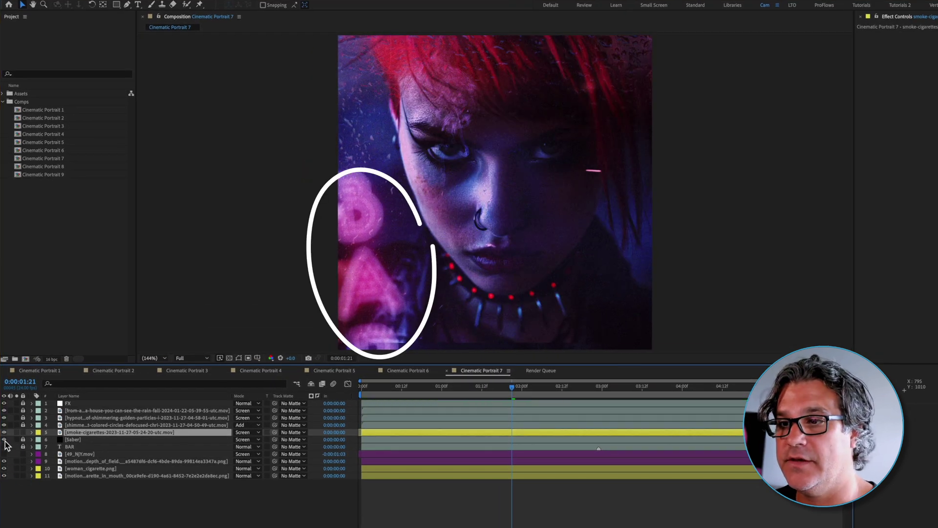
left_click(5, 439)
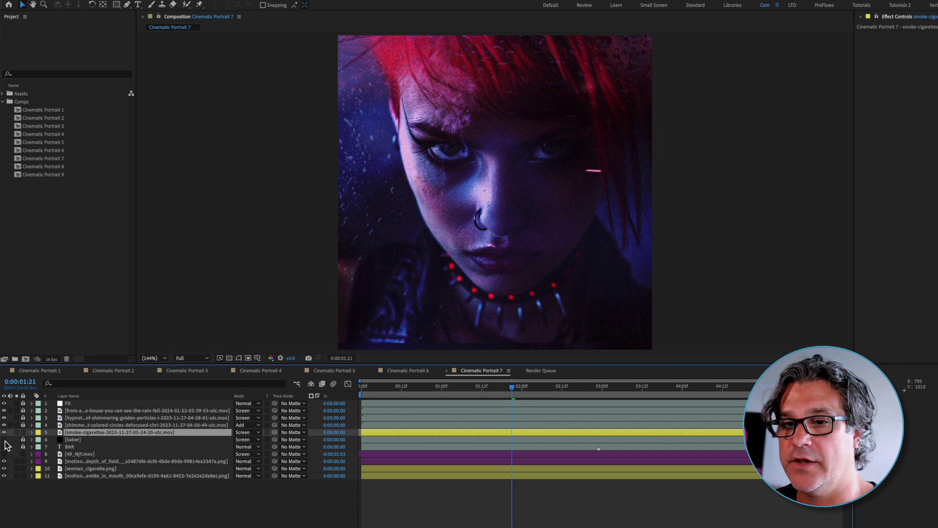
left_click(81, 461)
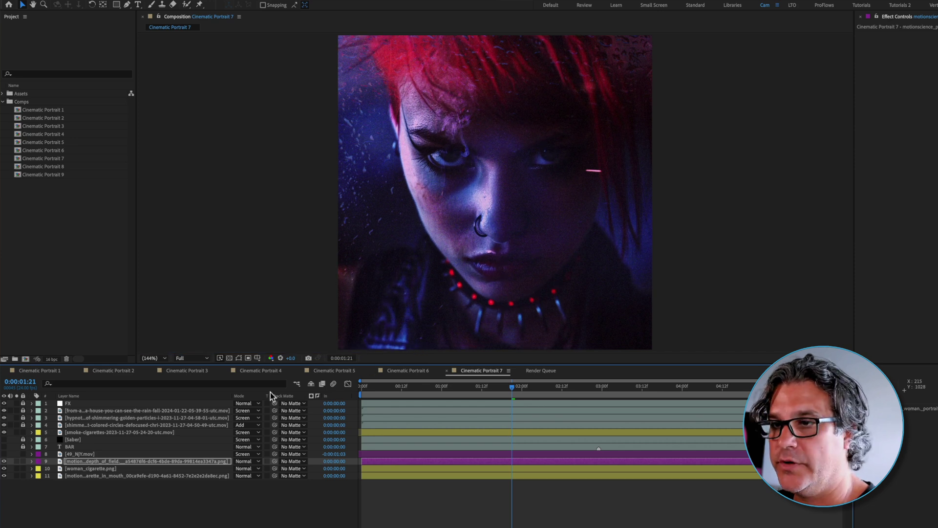
left_click(4, 454)
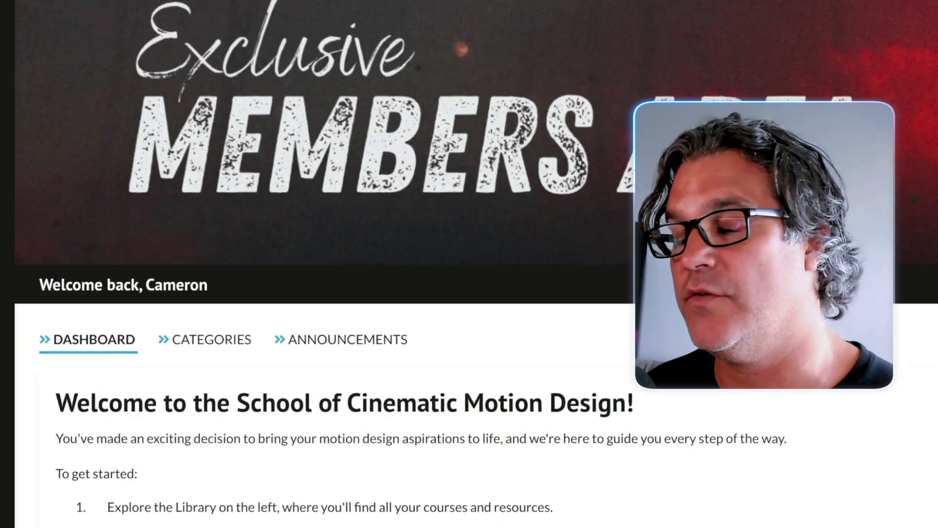
Scroll the members-area course sidebar down to lessons 2.5 Distressed Titles through 7.4 Action Step
scroll(78, 238, "down", 15)
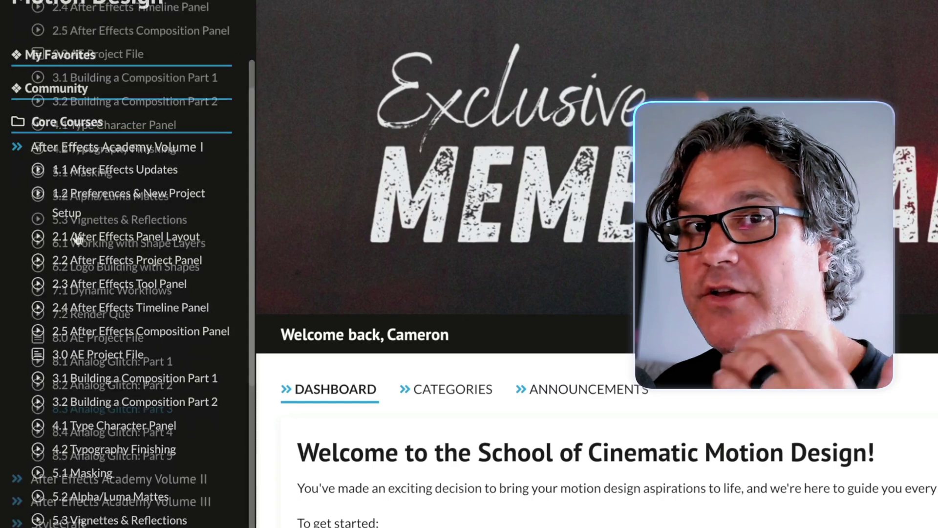
scroll(127, 264, "down", 8)
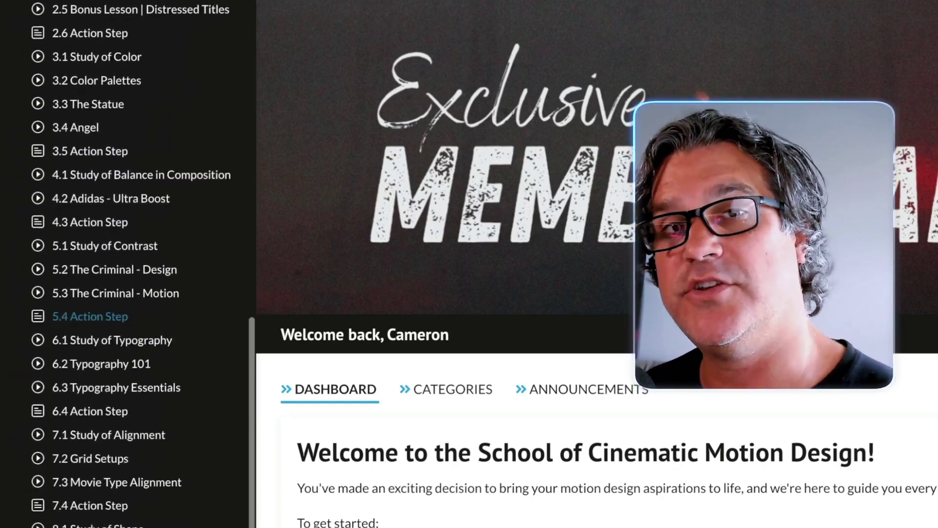